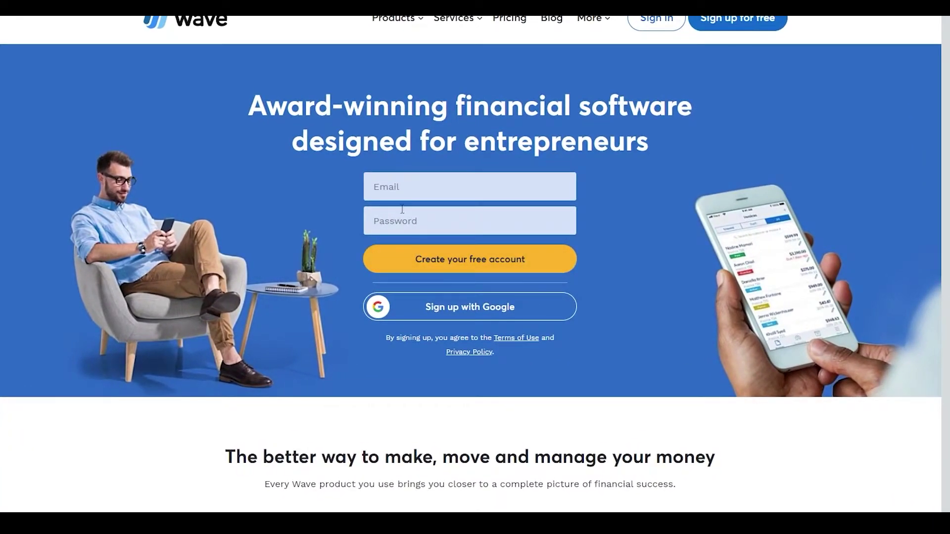
Step: Sign up for a free account with Google and choose sending professional invoices as the starting point
left_click(407, 188)
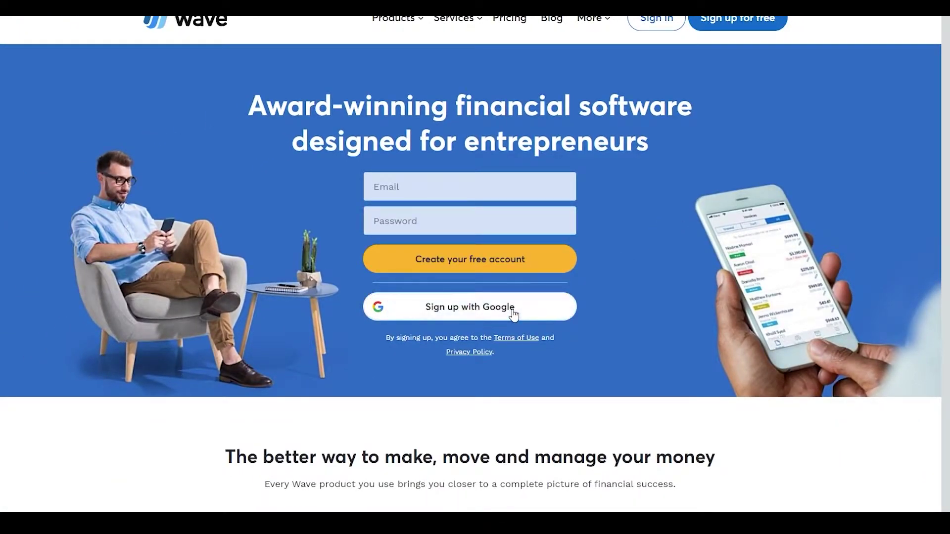
left_click(509, 314)
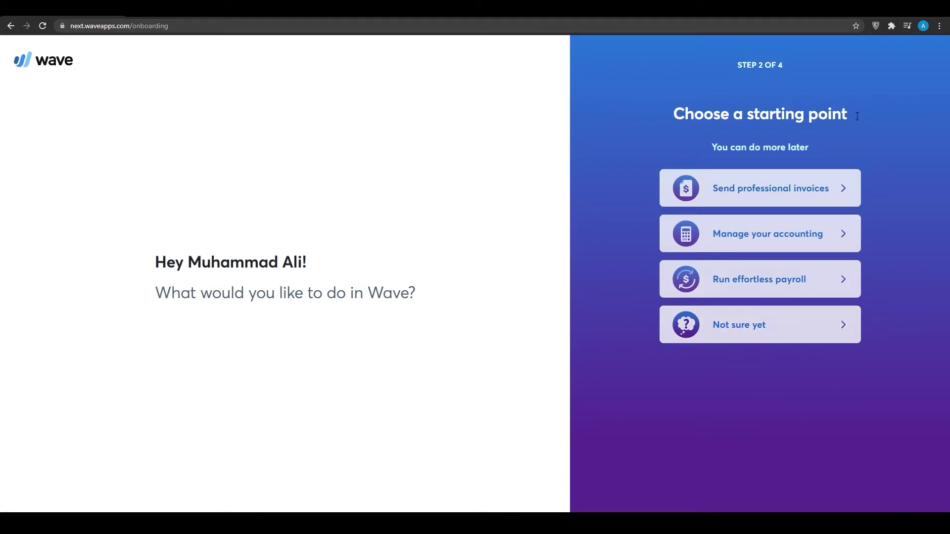
left_click(761, 188)
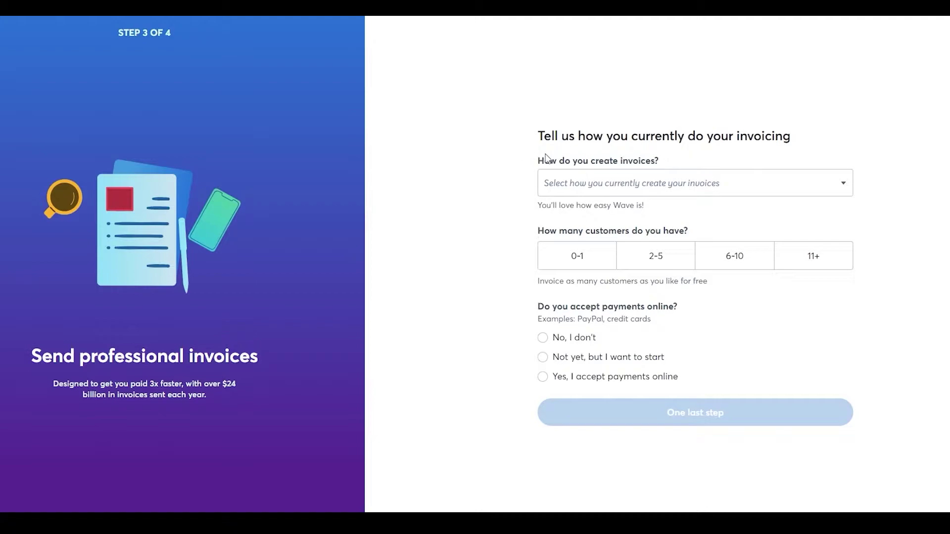
Step: Answer the invoicing questions with "I haven't started invoicing yet", 0-1 customers and no online payments, and continue to the last step
left_click(623, 186)
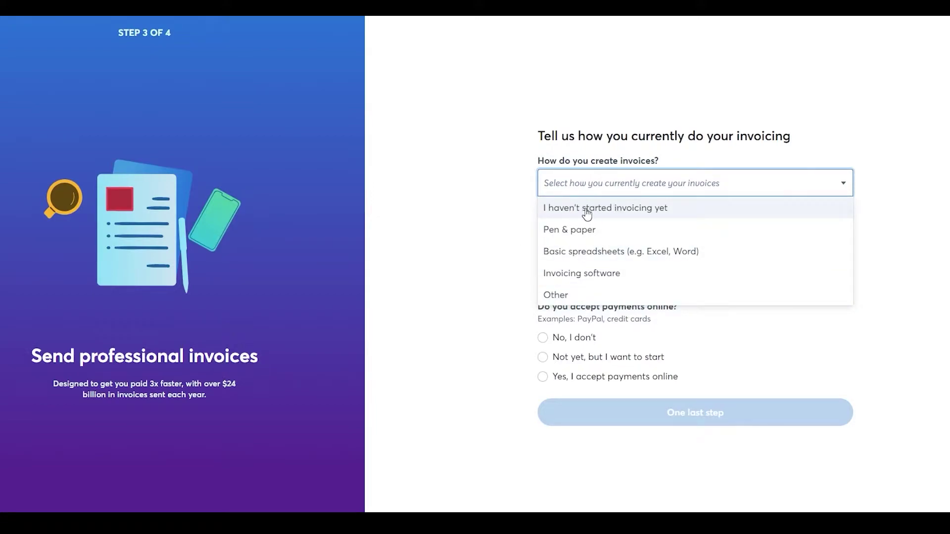
left_click(661, 213)
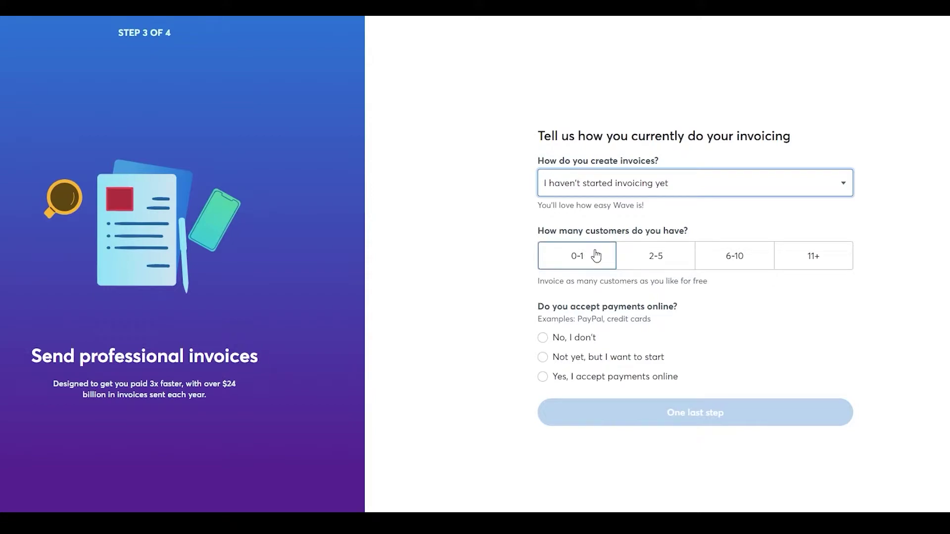
left_click(596, 256)
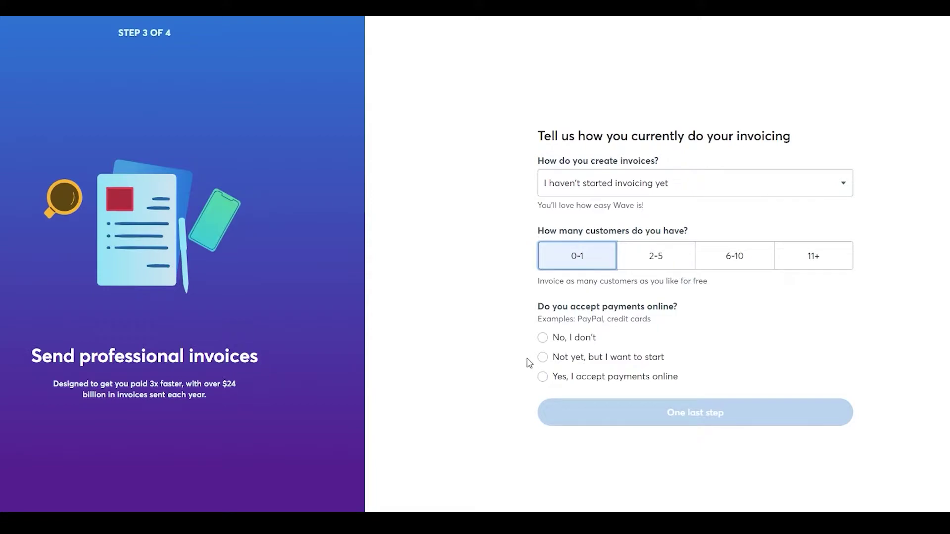
left_click(542, 339)
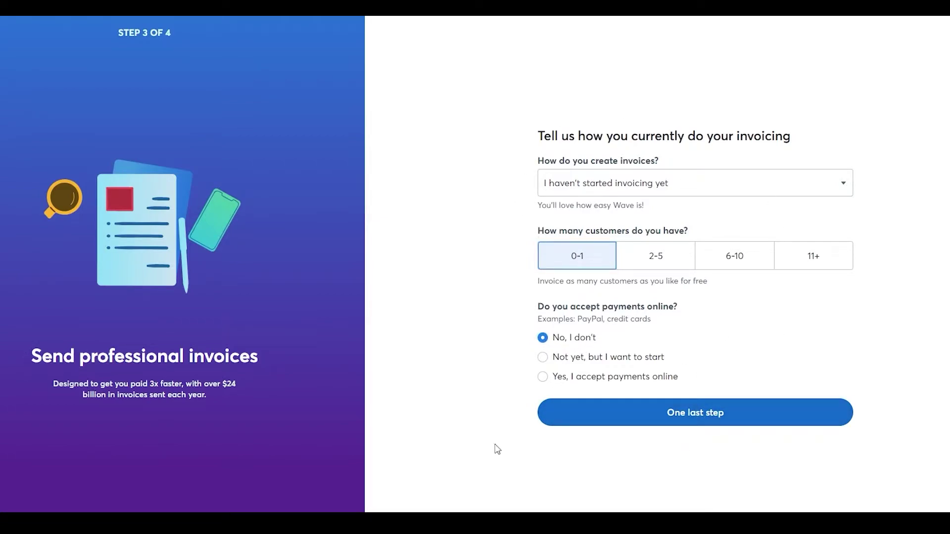
left_click(695, 419)
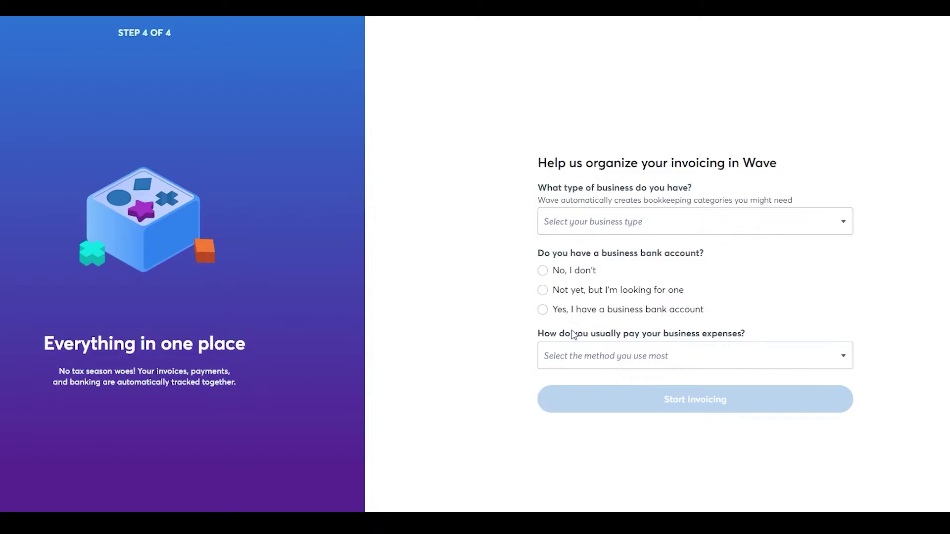
Step: Set the business type to Non-profit, no business bank account and expenses paid by both debit and credit equally, and start invoicing
left_click(589, 223)
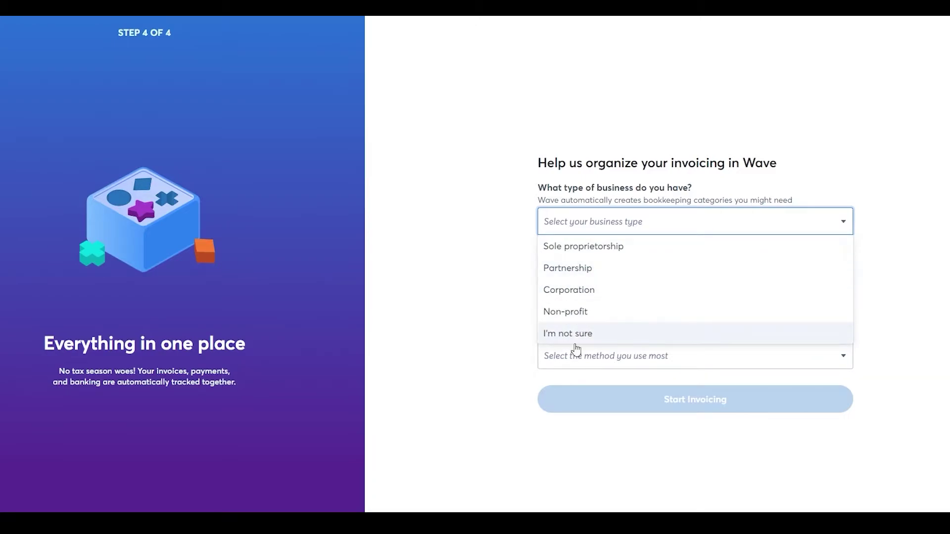
left_click(597, 318)
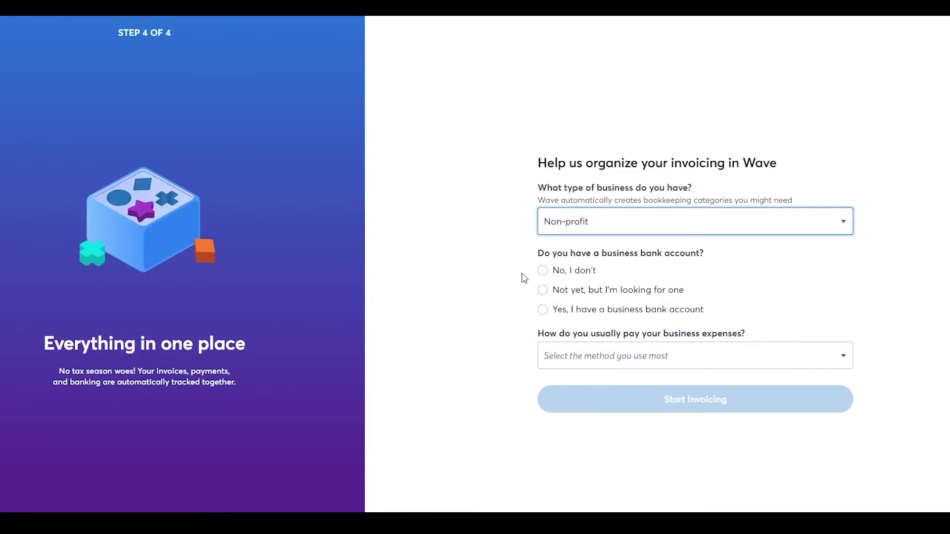
left_click(565, 271)
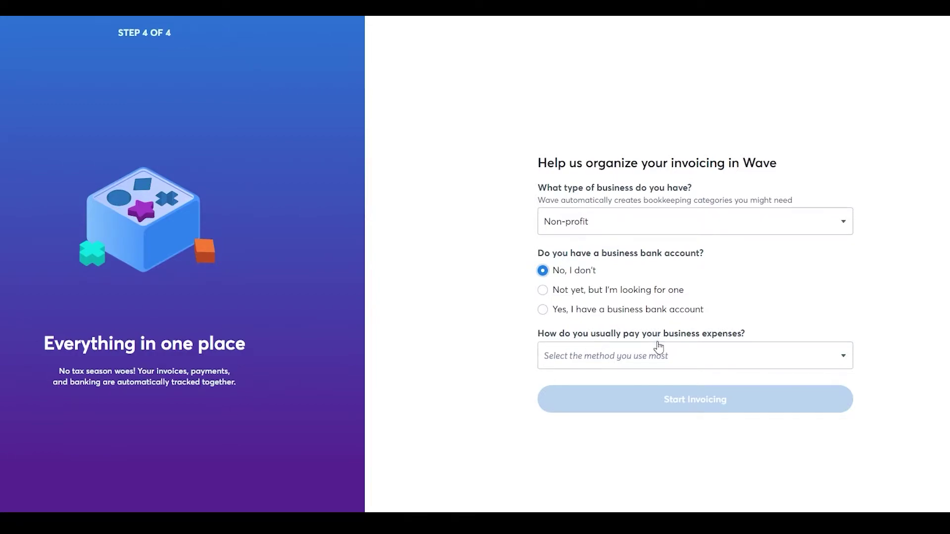
left_click(661, 366)
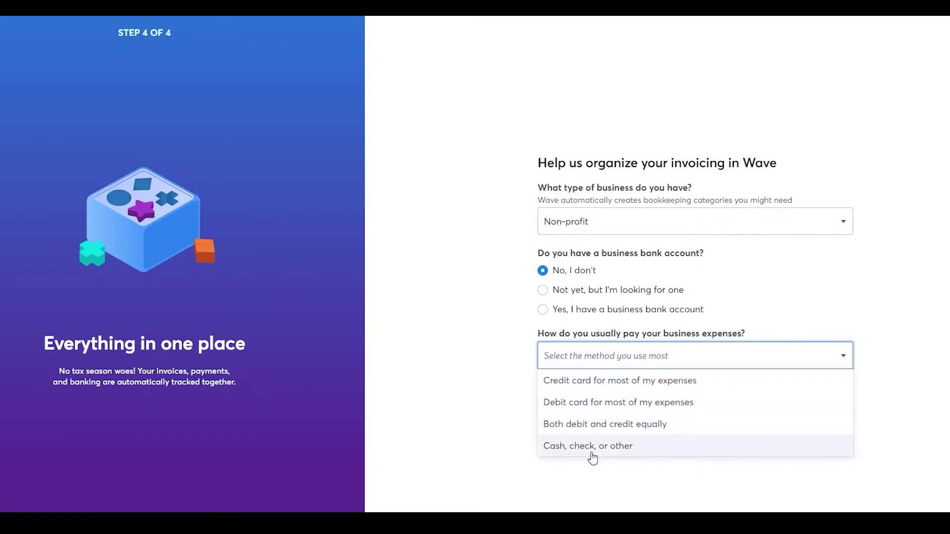
left_click(602, 425)
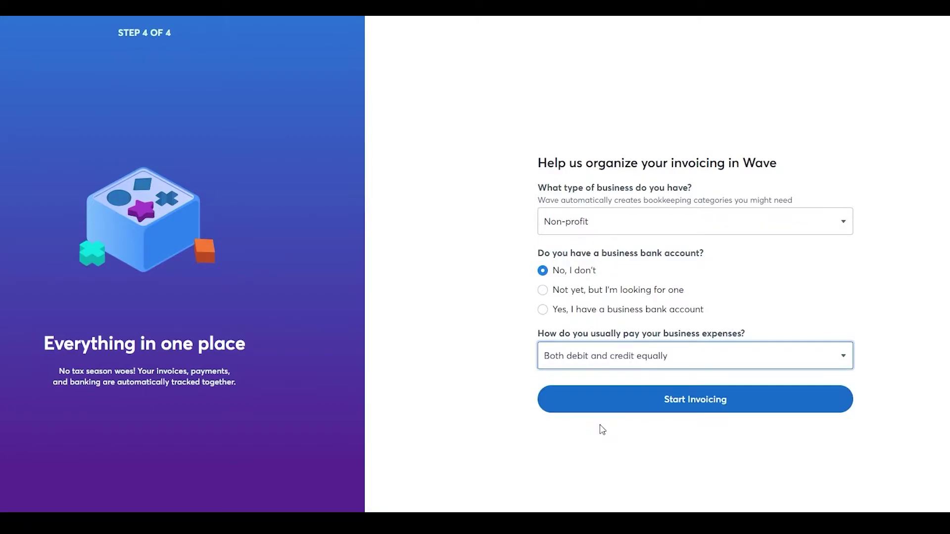
left_click(700, 406)
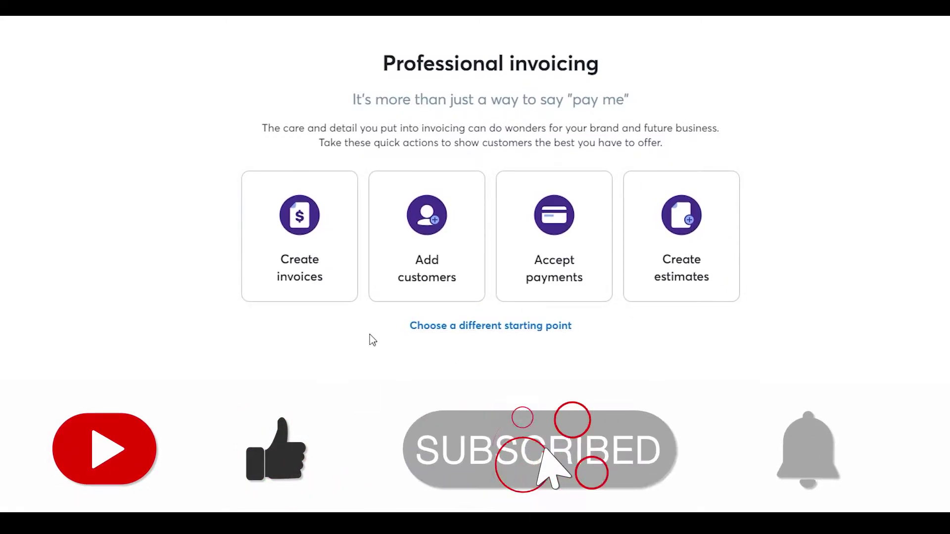
Step: Choose the Professional invoicing starting point and begin creating invoices with a reusable template
left_click(456, 326)
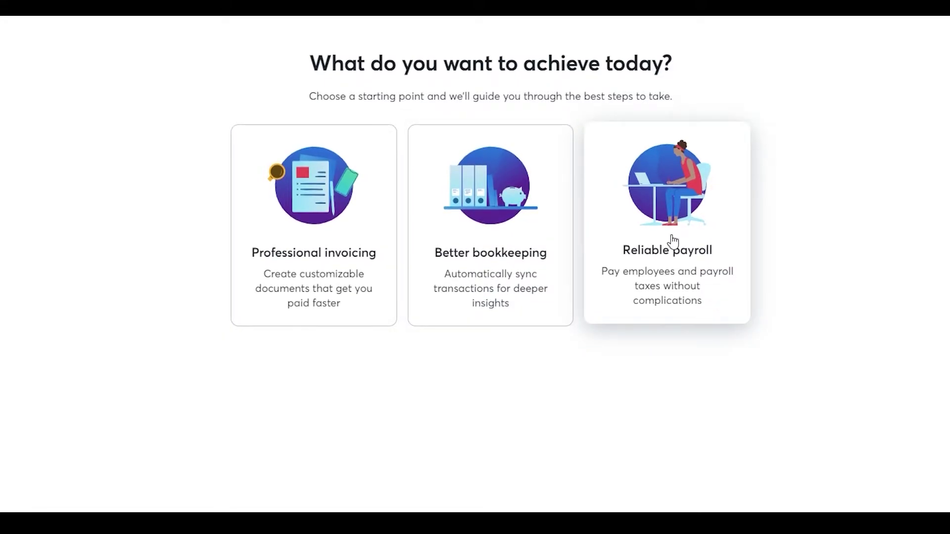
left_click(320, 176)
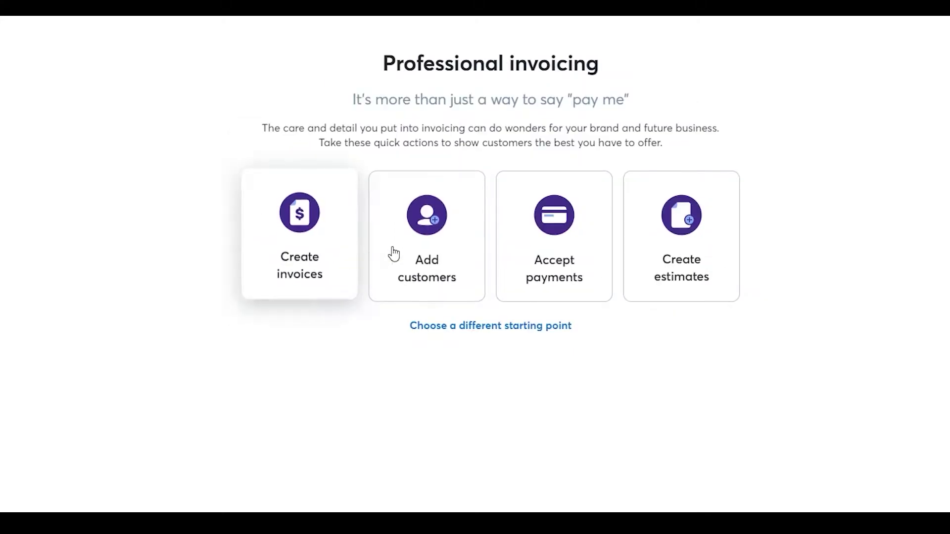
left_click(491, 325)
left_click(304, 288)
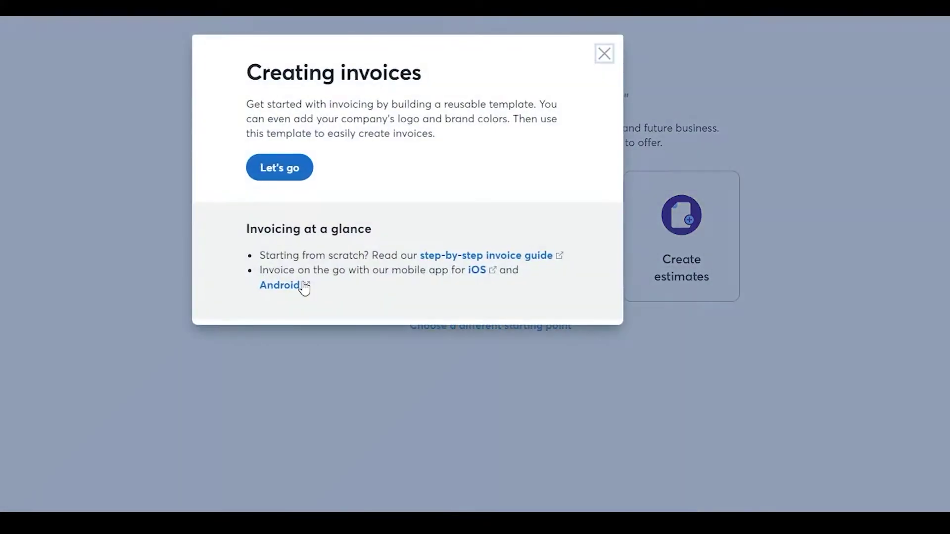
left_click(290, 174)
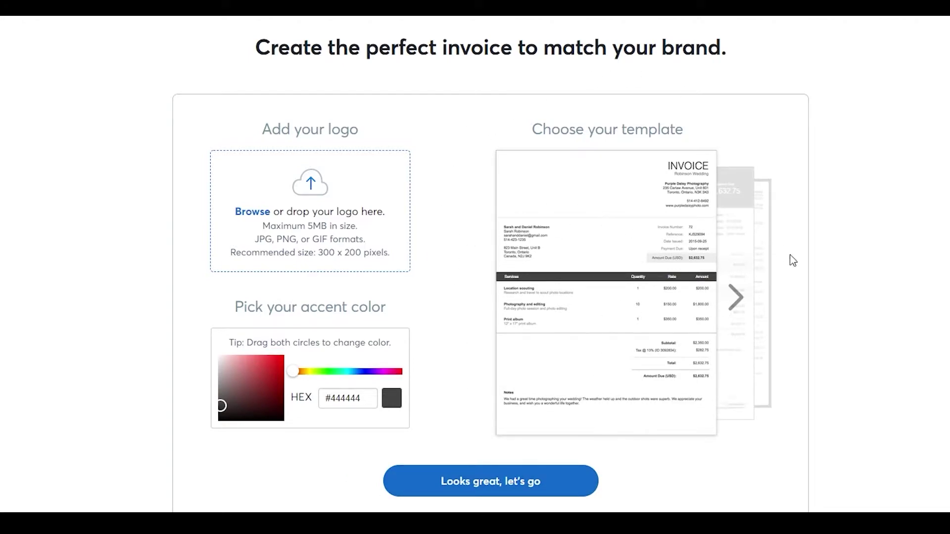
Step: Preview the available invoice template designs
left_click(736, 304)
left_click(735, 306)
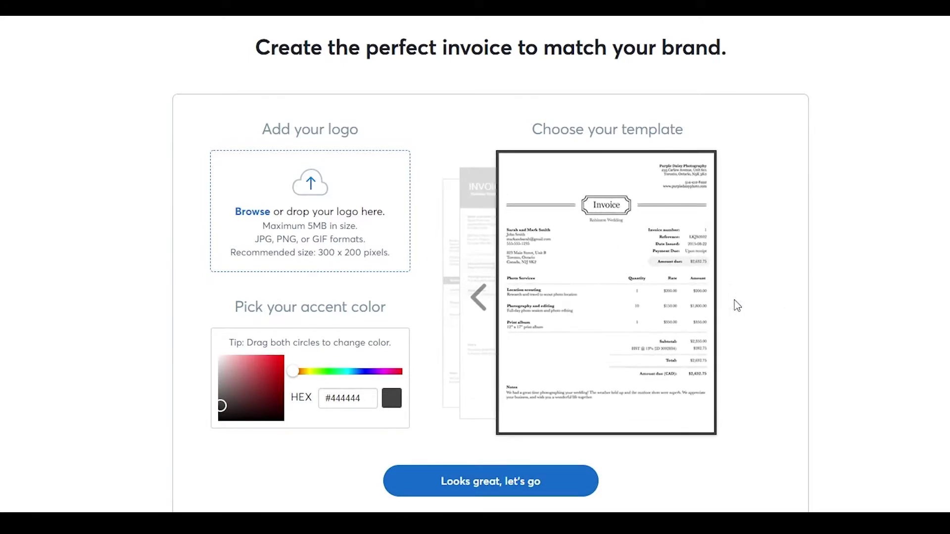
left_click(479, 300)
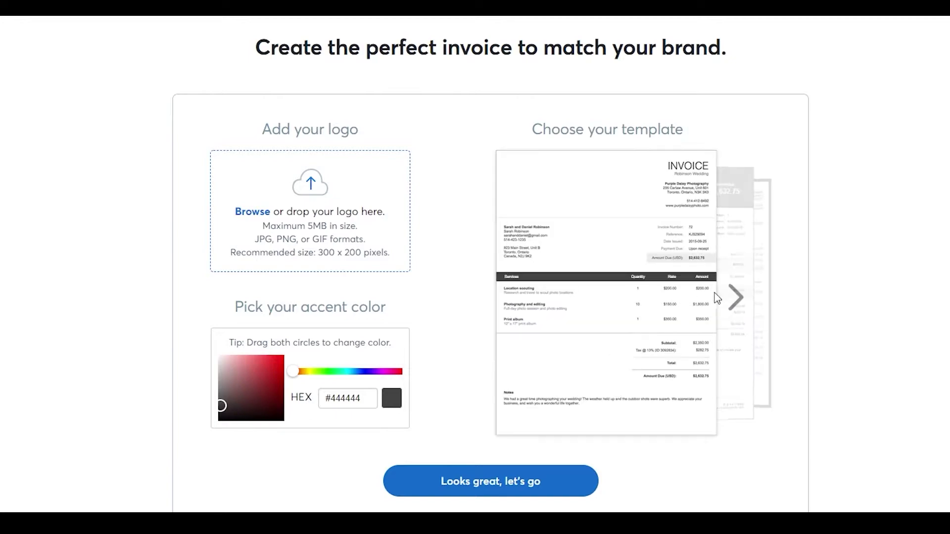
left_click(735, 300)
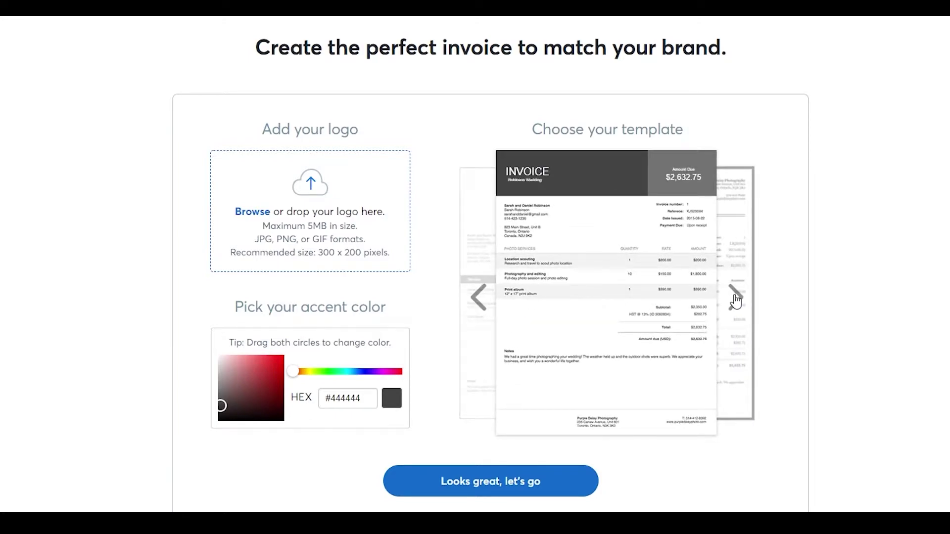
left_click(736, 300)
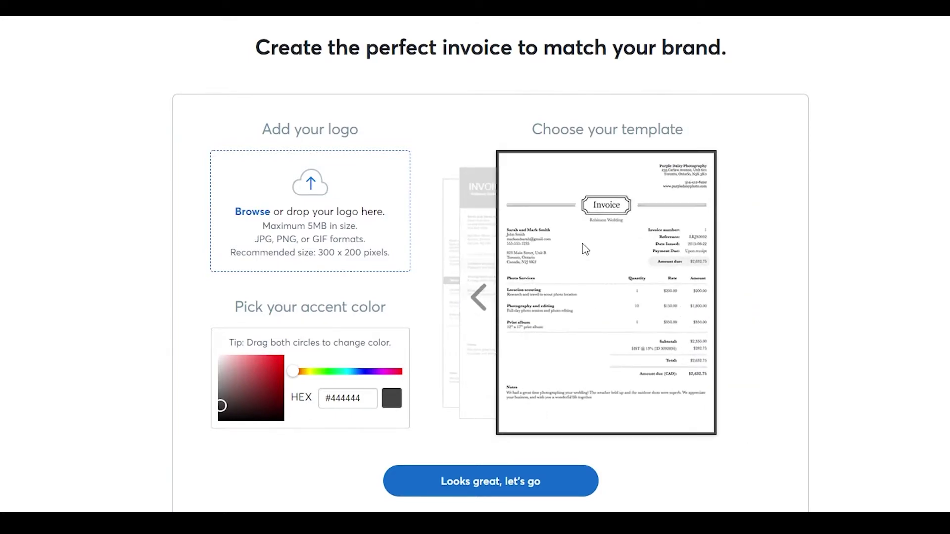
left_click(483, 304)
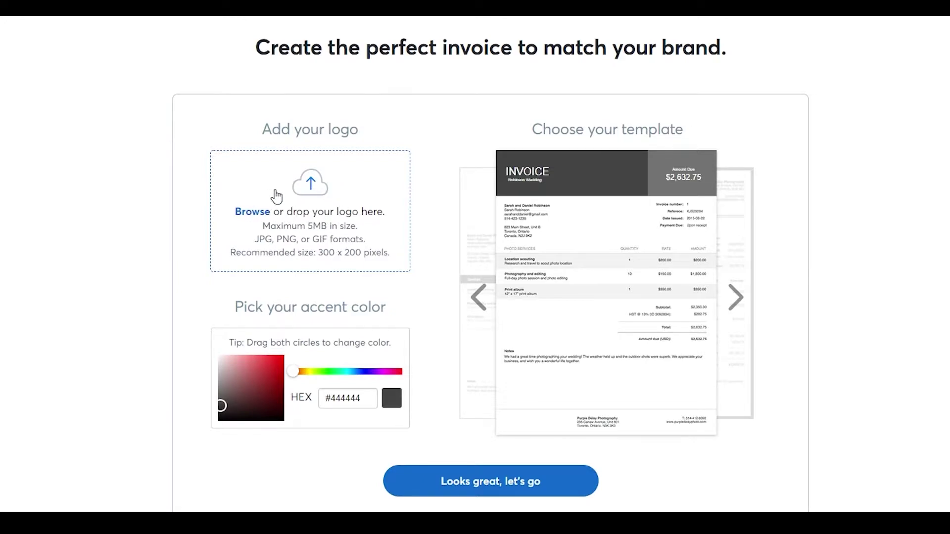
Step: Set the invoice accent color to the dark teal #005D7A
left_click_drag(223, 405, 240, 389)
left_click_drag(307, 364, 352, 366)
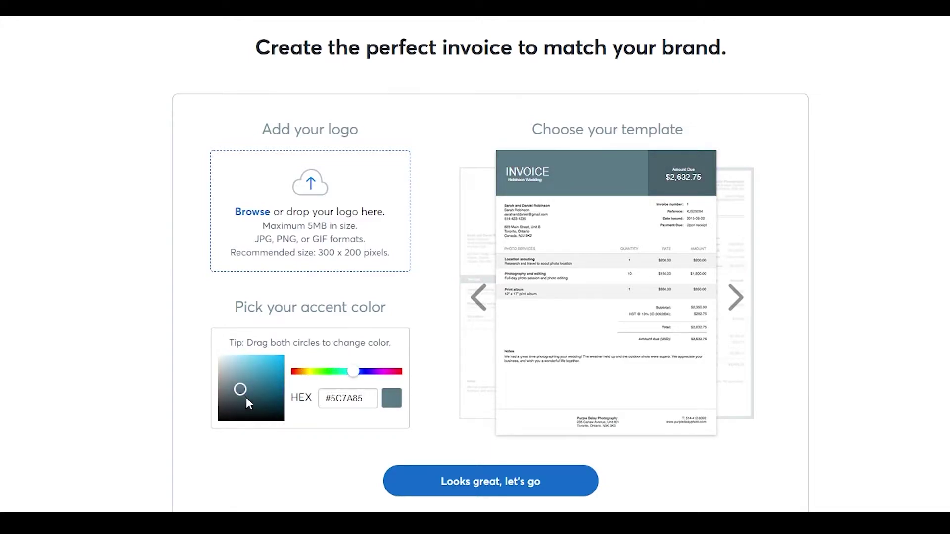
left_click_drag(247, 399, 292, 394)
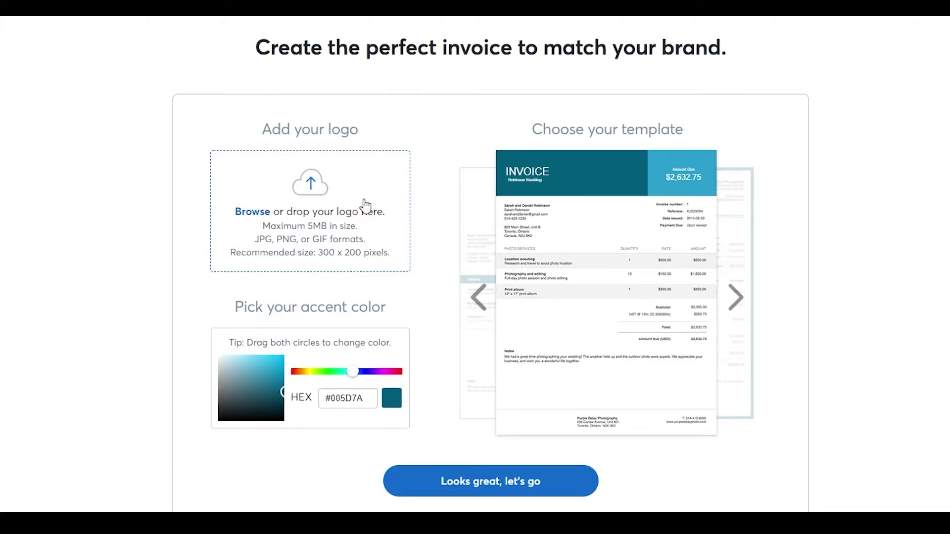
Step: Upload the green feather PNG image as the invoice logo
left_click(257, 215)
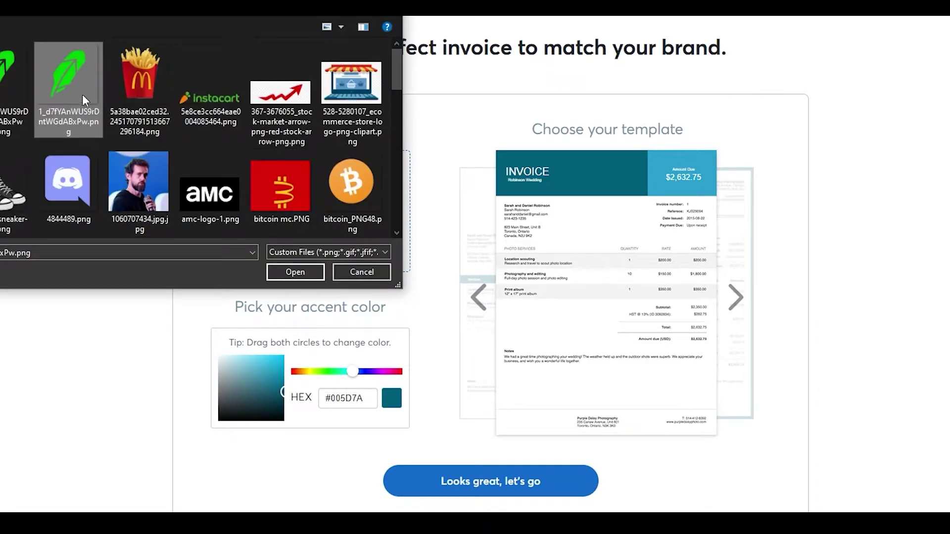
left_click(295, 272)
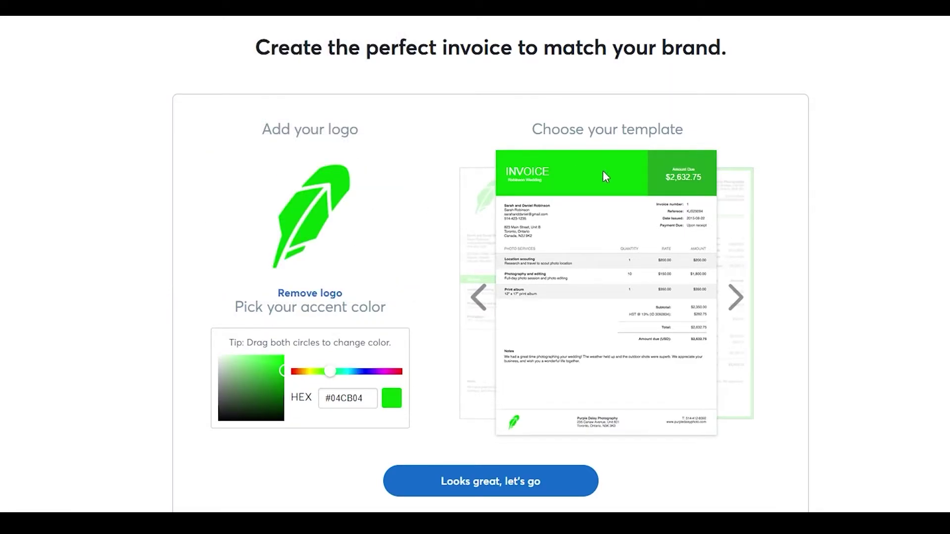
Step: Compare the templates with the logo applied, select the plain one with a coloured item-table header, and accept the design
left_click(482, 303)
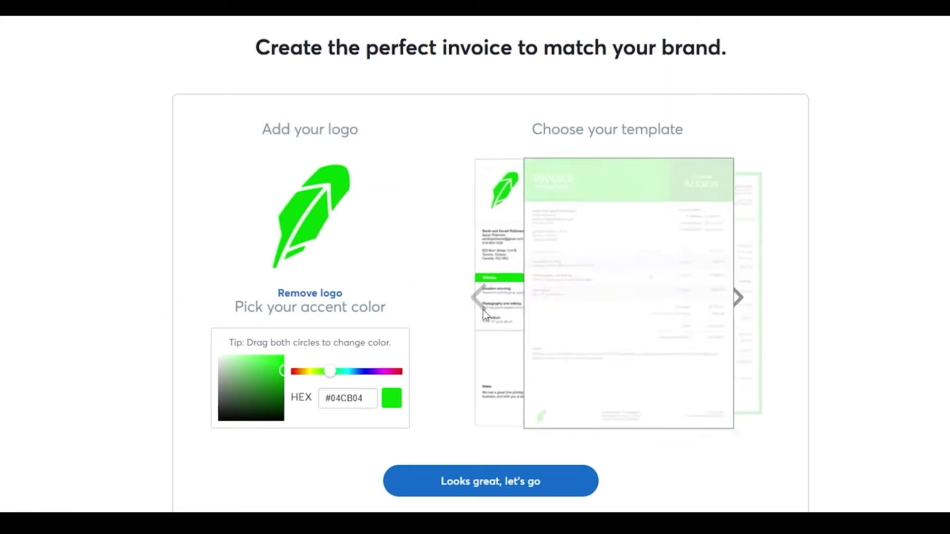
left_click(733, 300)
left_click(734, 300)
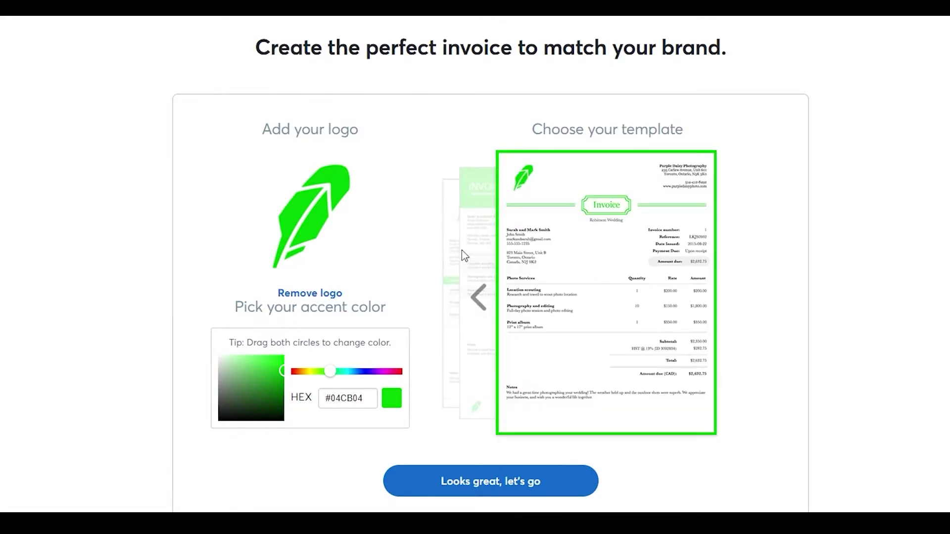
left_click(478, 300)
left_click(478, 301)
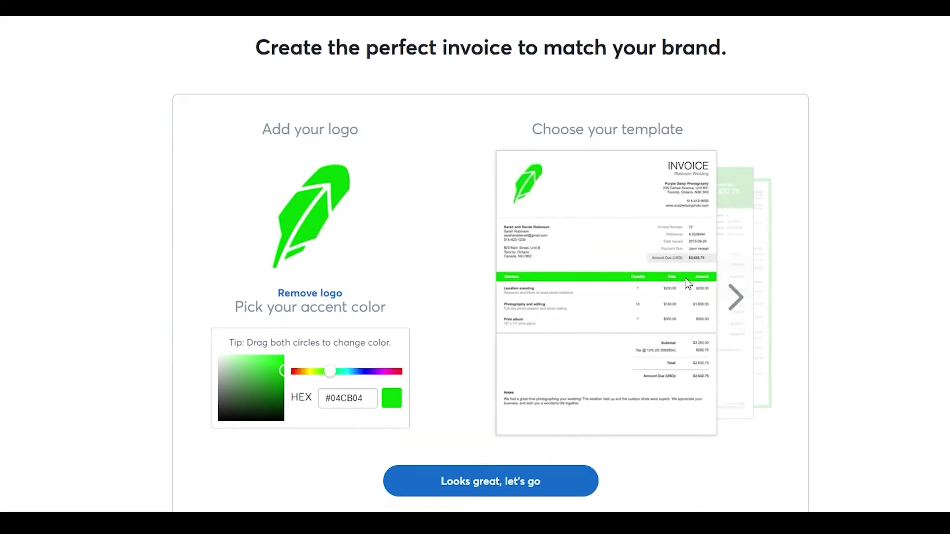
left_click(734, 296)
left_click(478, 299)
left_click(488, 490)
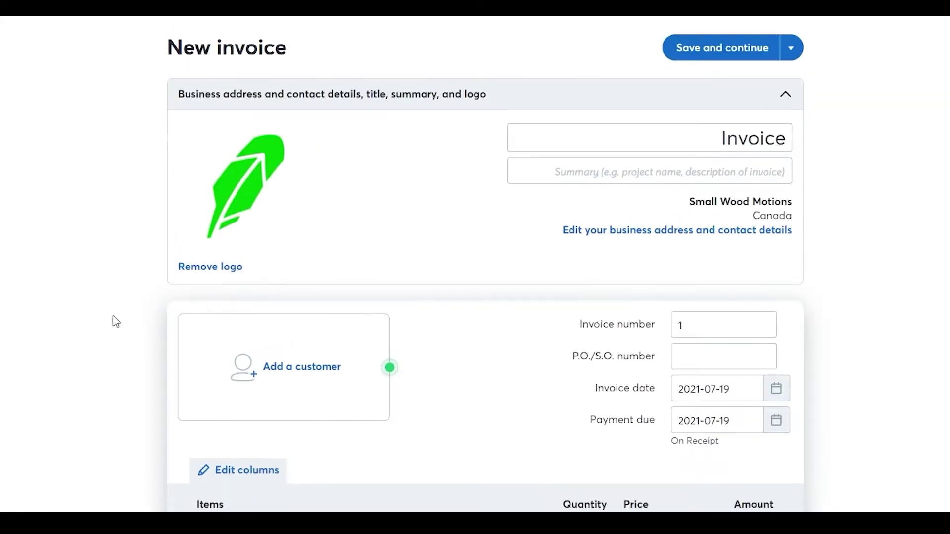
Step: Examine the new invoice form, including its title, summary, business details, customer, date and item fields
scroll(277, 262, "down", 5)
scroll(276, 260, "up", 5)
scroll(256, 168, "down", 2)
scroll(237, 212, "up", 2)
scroll(291, 104, "down", 2)
scroll(507, 165, "up", 2)
left_click(741, 168)
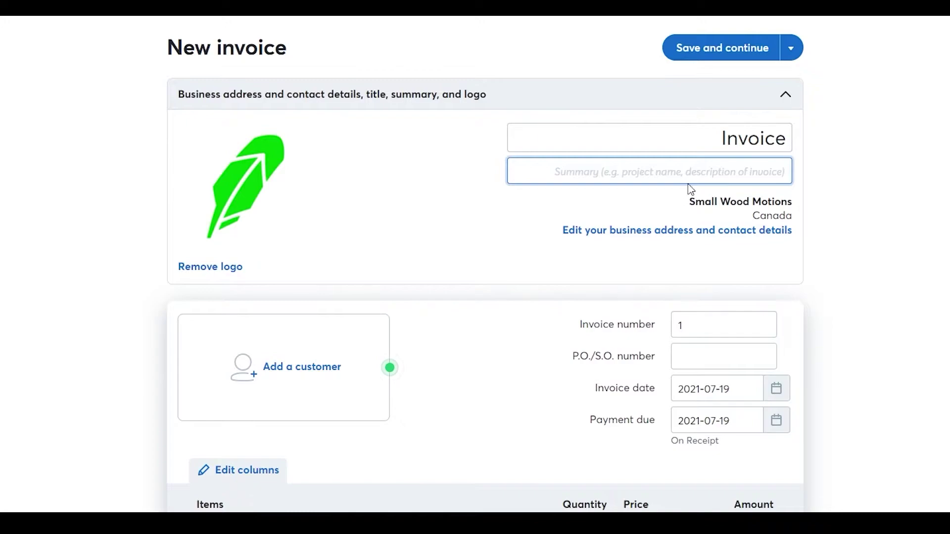
scroll(668, 178, "down", 2)
scroll(594, 168, "up", 2)
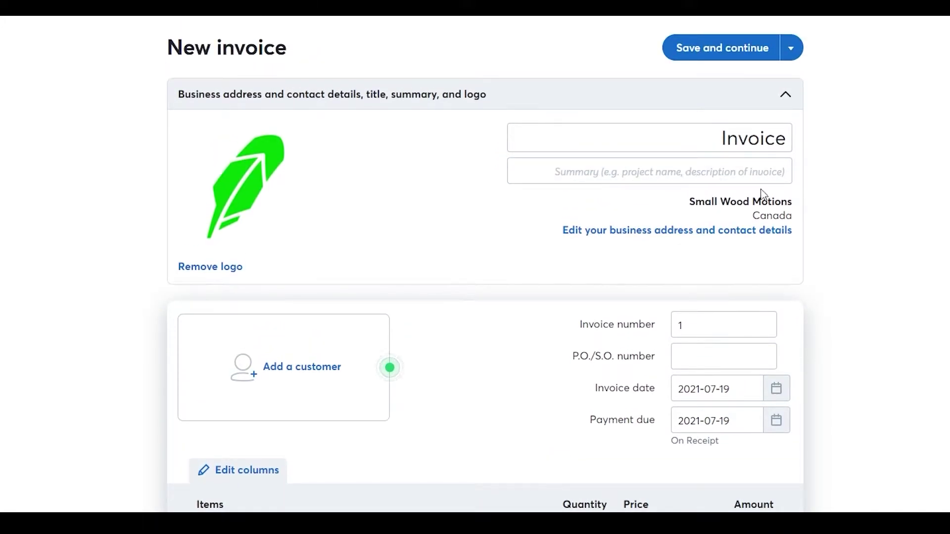
left_click_drag(690, 201, 792, 212)
left_click(910, 215)
scroll(316, 376, "down", 1)
scroll(337, 314, "down", 1)
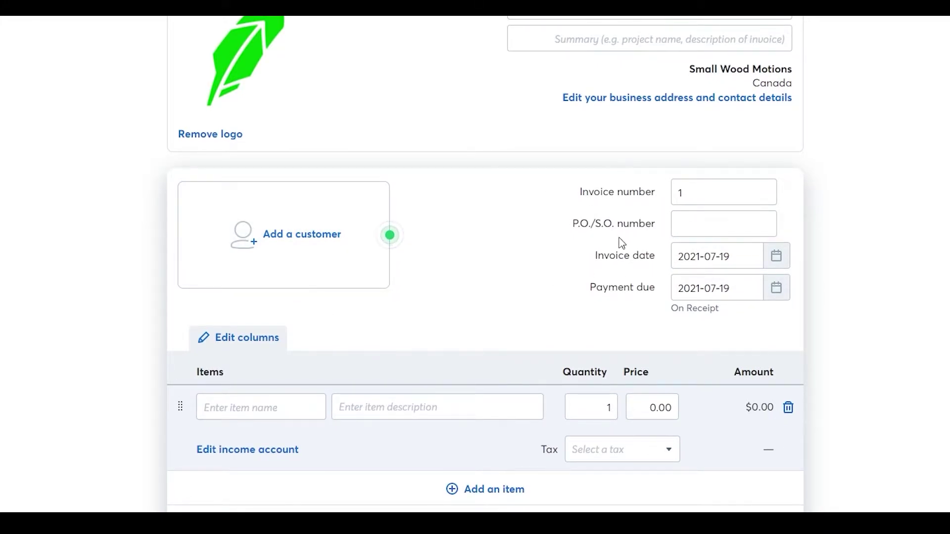
scroll(621, 245, "down", 2)
scroll(649, 193, "up", 2)
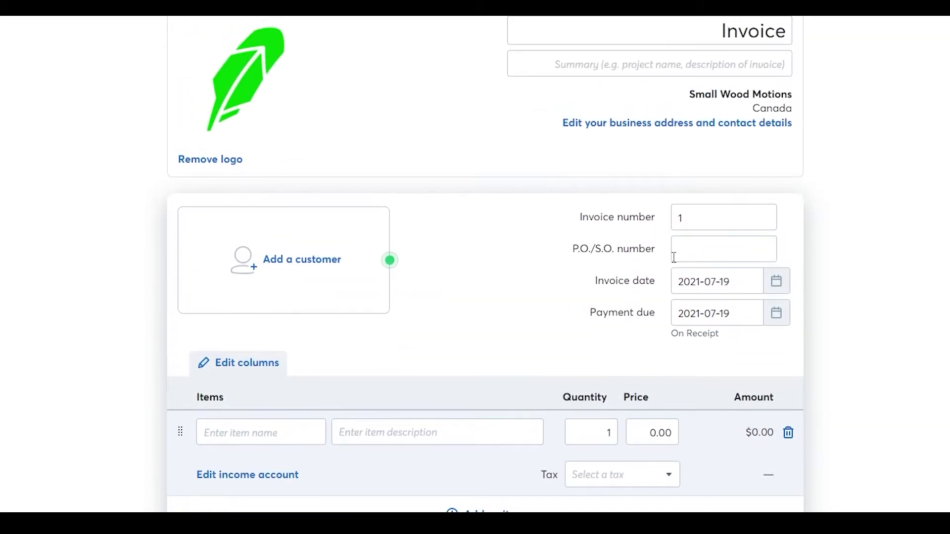
Step: Examine the new invoice's item table, including the item name, description, price, tax and total fields
scroll(165, 445, "down", 2)
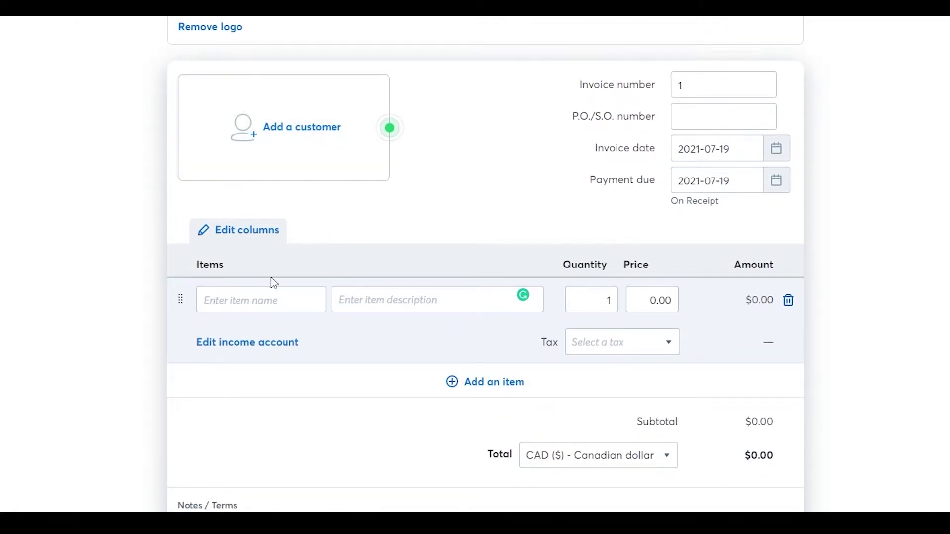
left_click(236, 303)
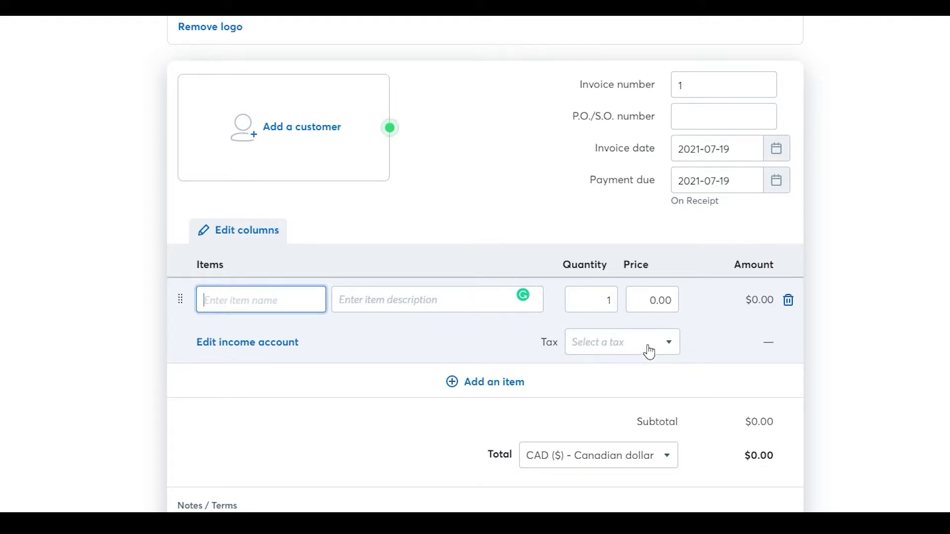
left_click(481, 396)
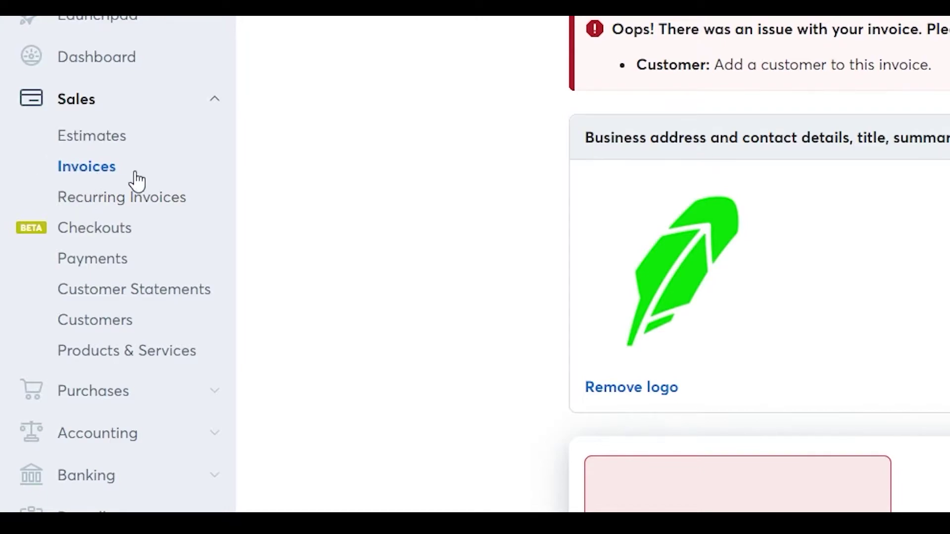
Step: Review the sales payment options, including the Wave Payments fees for credit cards and bank payments
right_click(98, 199)
left_click(178, 201)
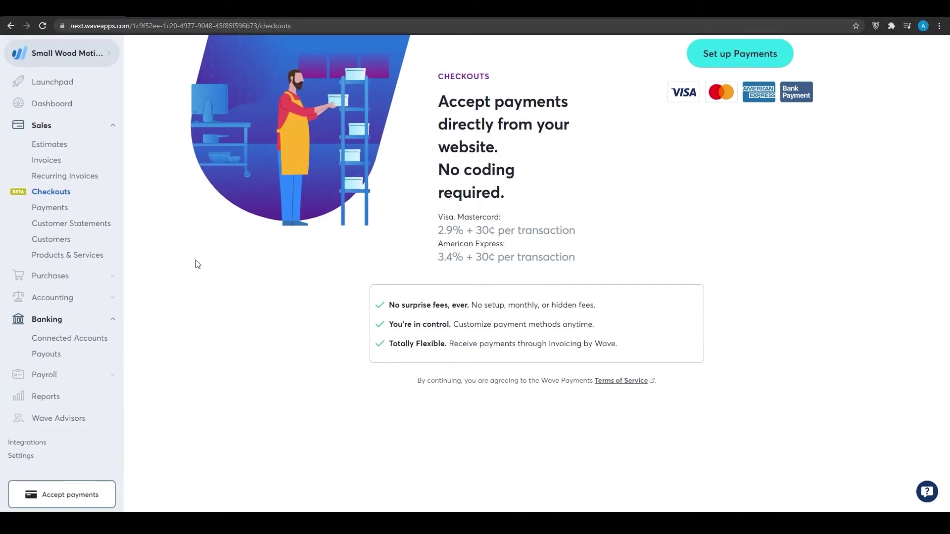
left_click(58, 211)
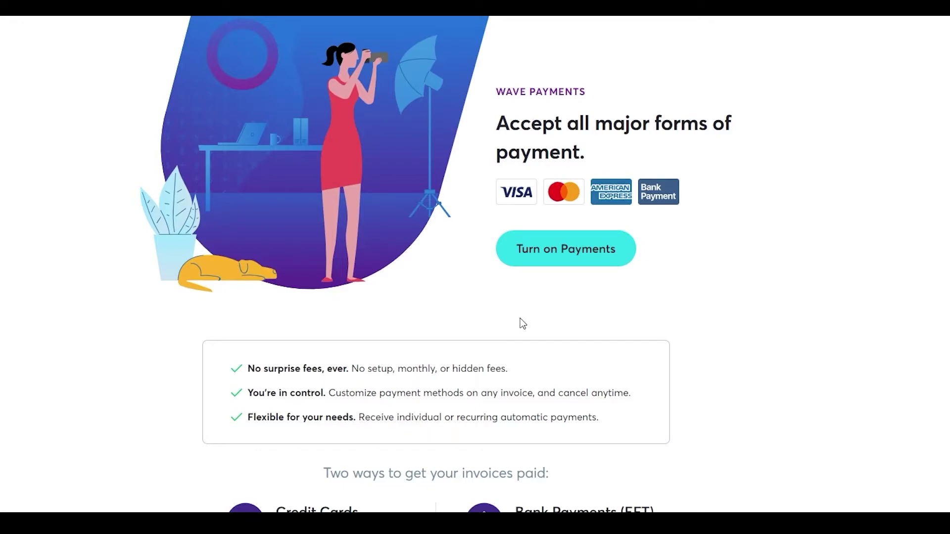
scroll(521, 321, "down", 3)
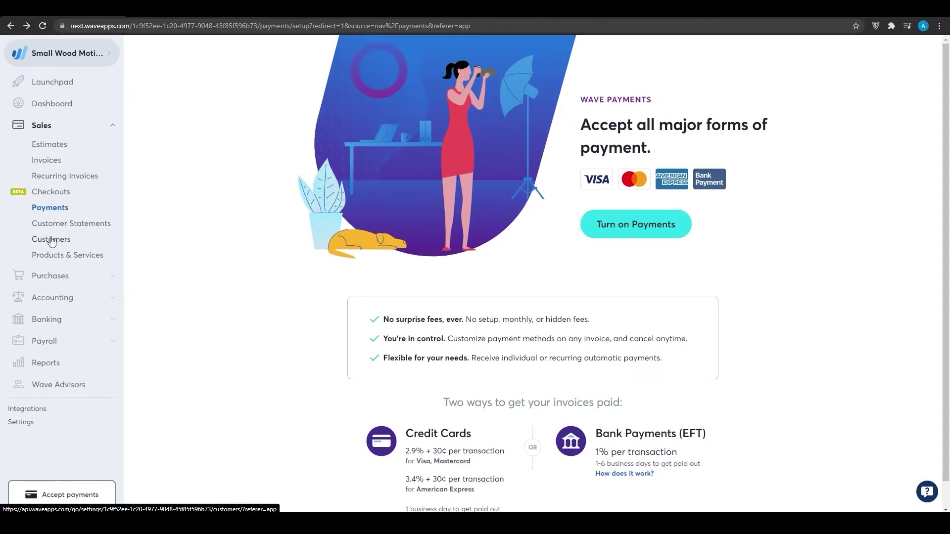
Step: Start a new customer record and examine its basic information, billing and shipping fields
left_click(53, 240)
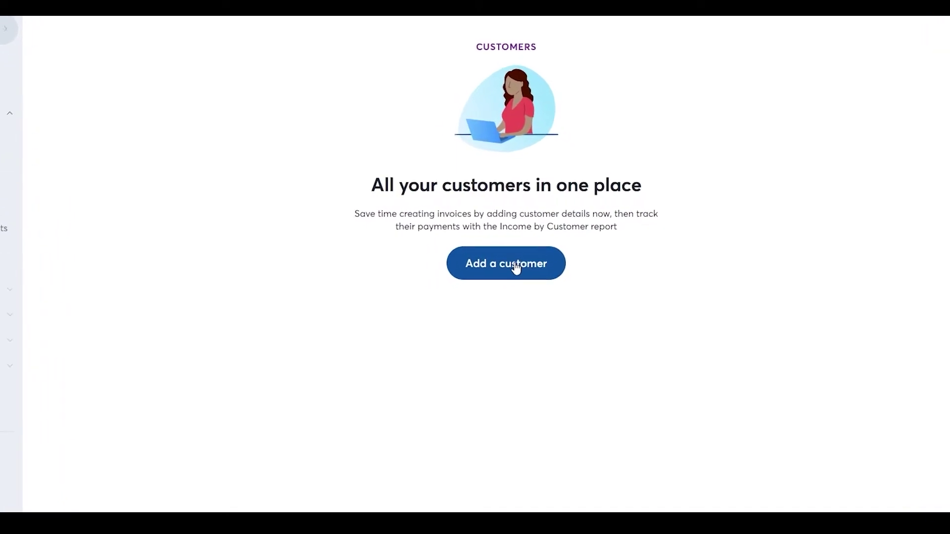
left_click(516, 267)
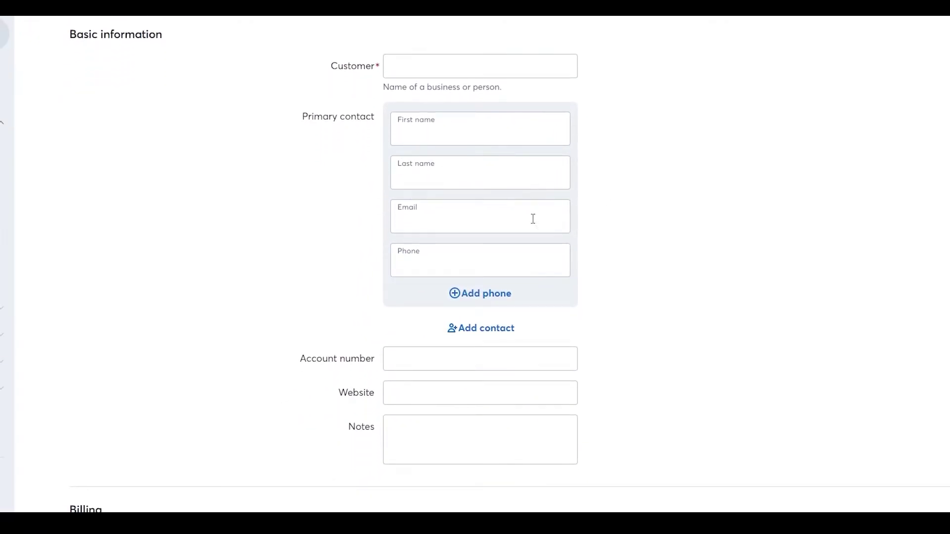
scroll(465, 262, "down", 2)
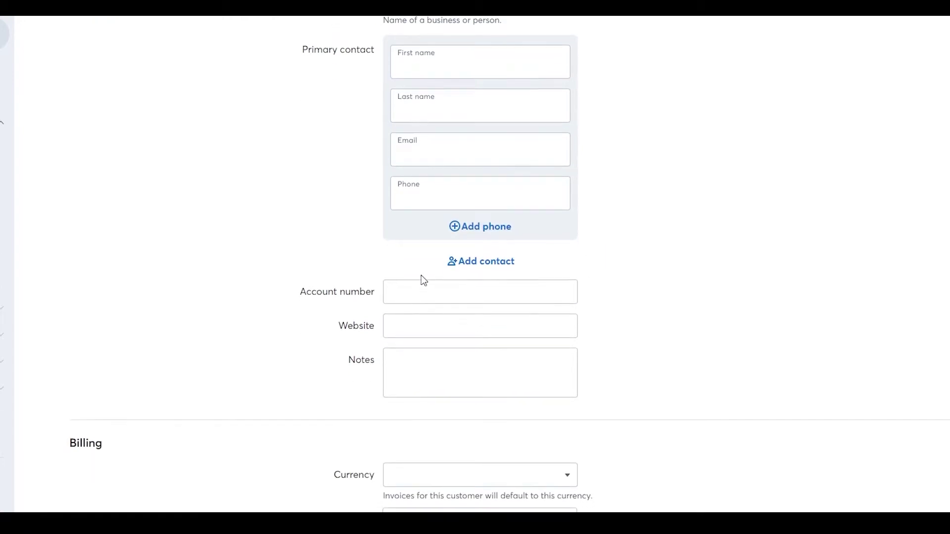
scroll(424, 280, "down", 1)
scroll(426, 293, "down", 2)
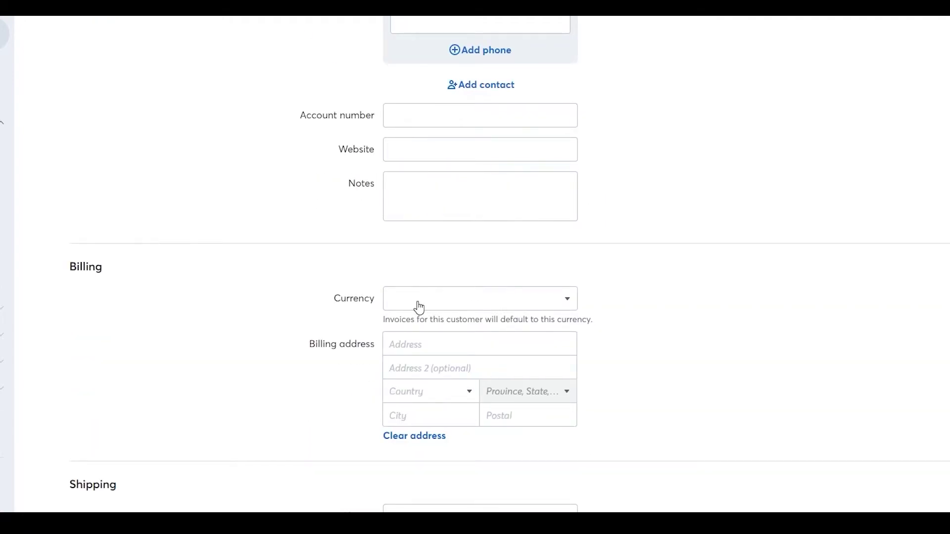
scroll(484, 391, "down", 3)
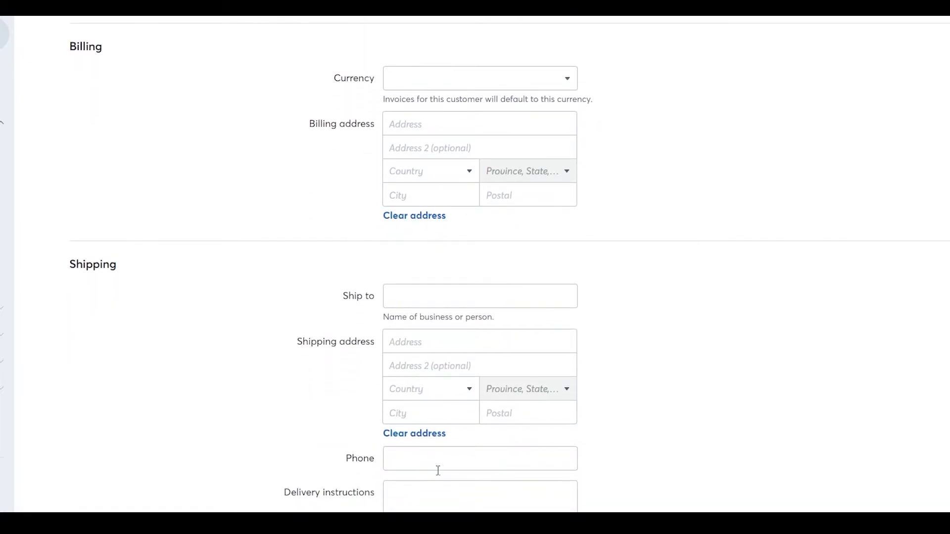
scroll(438, 468, "up", 6)
scroll(441, 465, "up", 3)
scroll(439, 461, "down", 4)
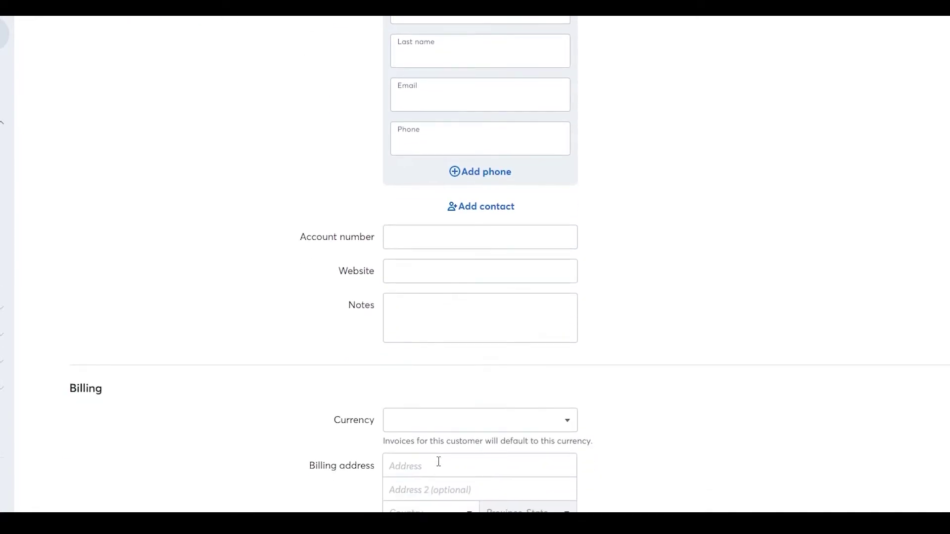
scroll(439, 458, "up", 4)
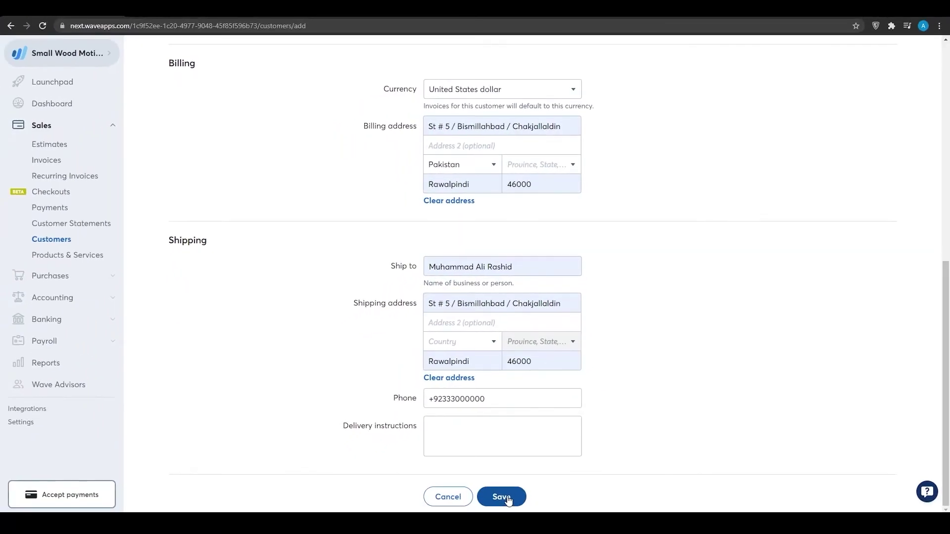
Step: Save the filled-in customer record and check which further actions are offered for that customer
left_click(501, 497)
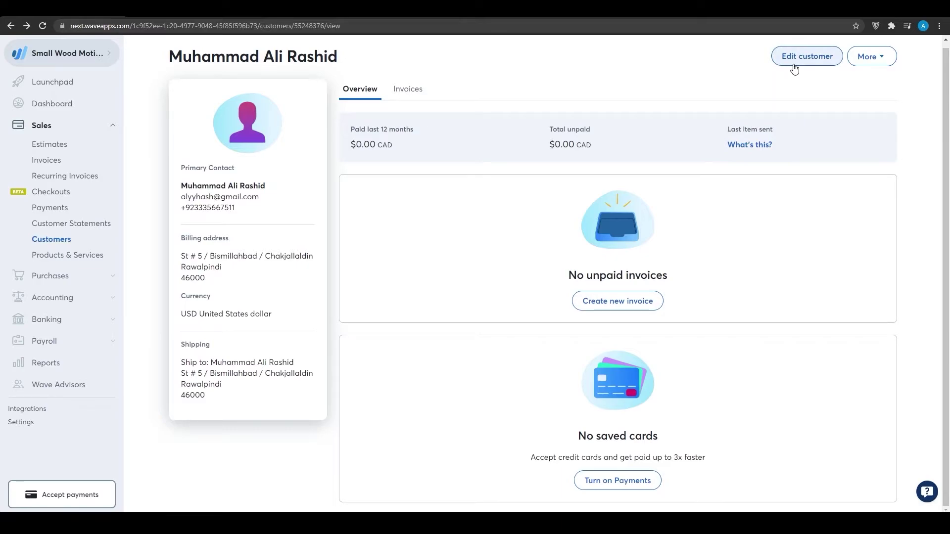
left_click(875, 61)
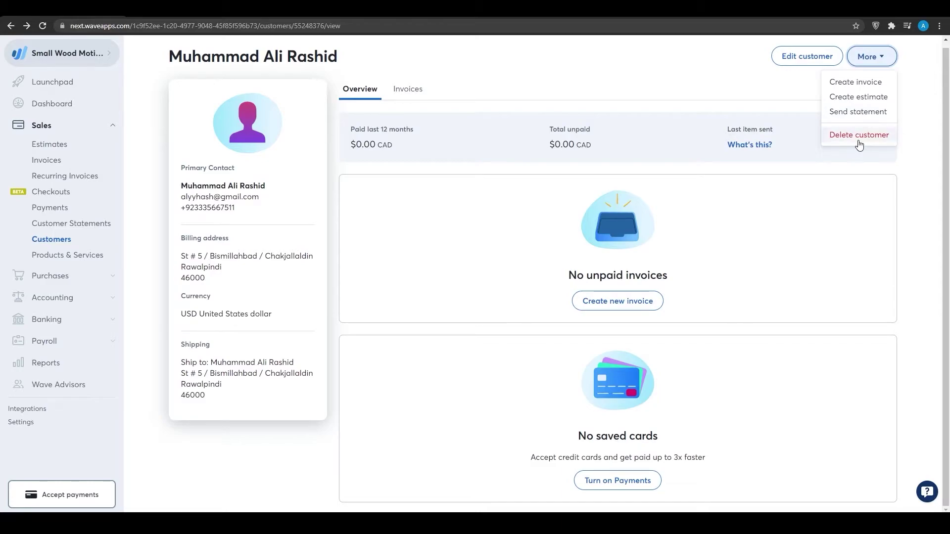
left_click(859, 212)
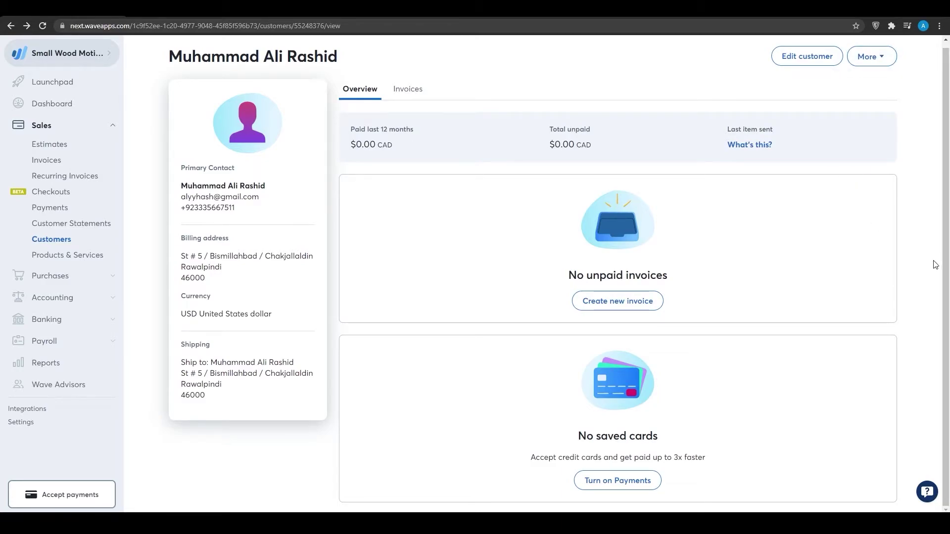
Step: Create a customer statement of type Outstanding invoices for the saved customer
left_click(78, 228)
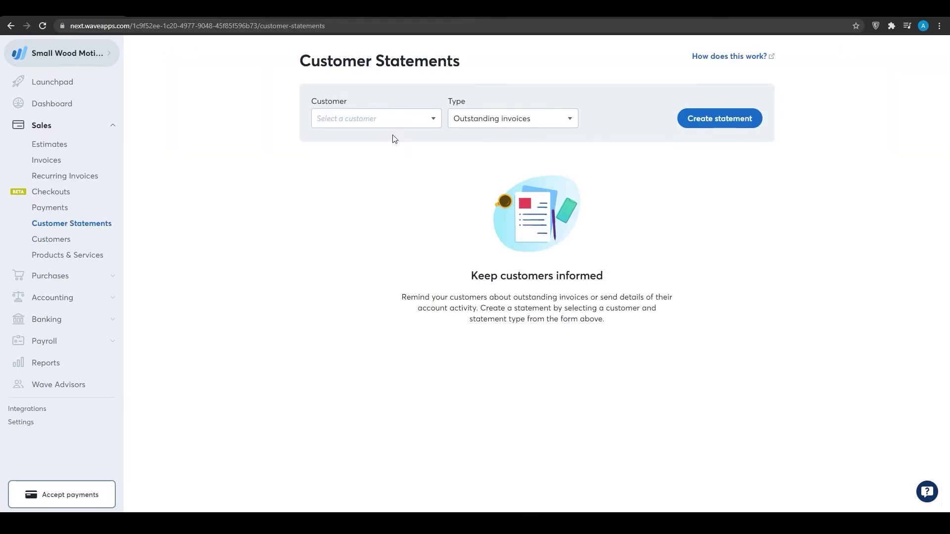
left_click(398, 123)
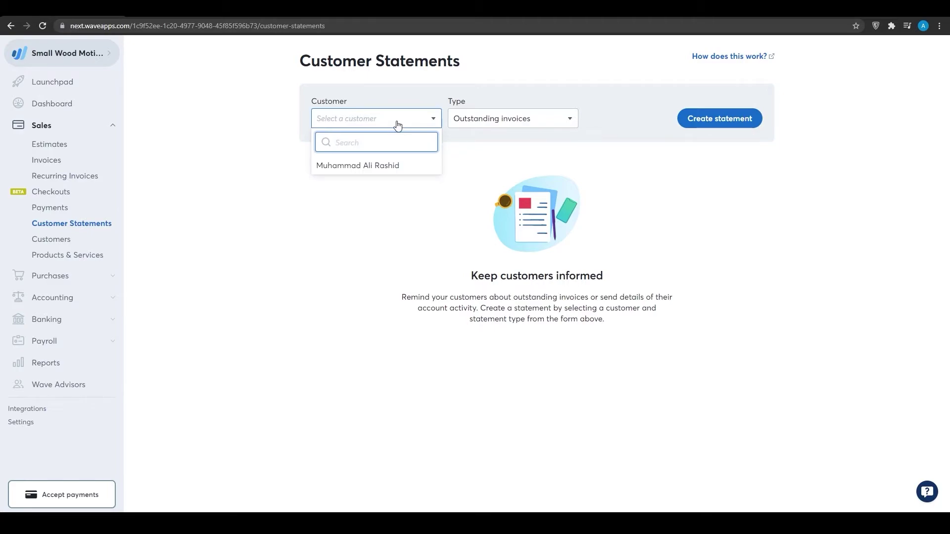
left_click(378, 168)
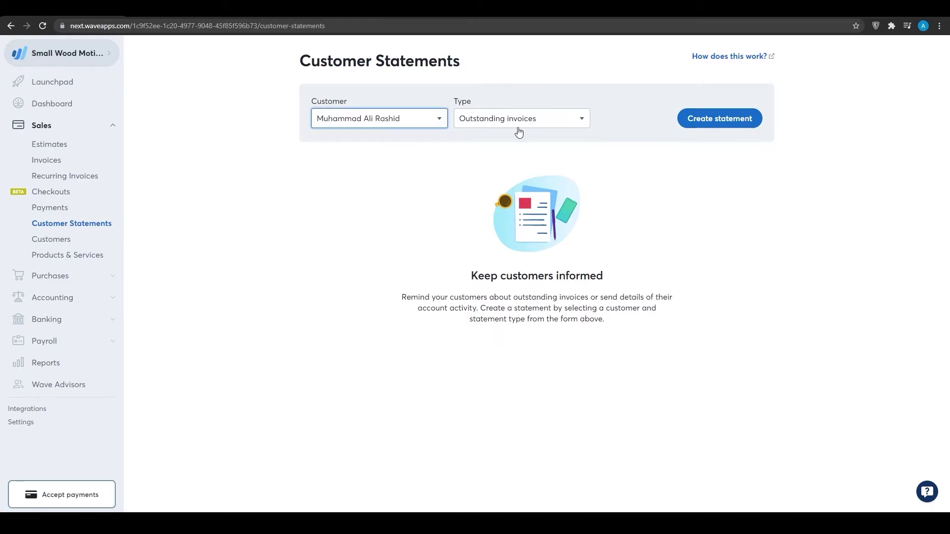
left_click(563, 127)
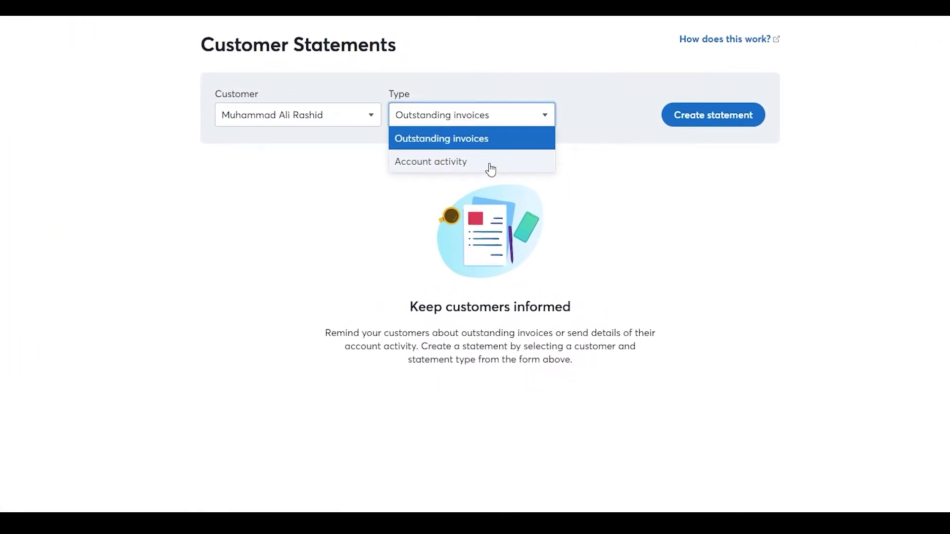
left_click(437, 129)
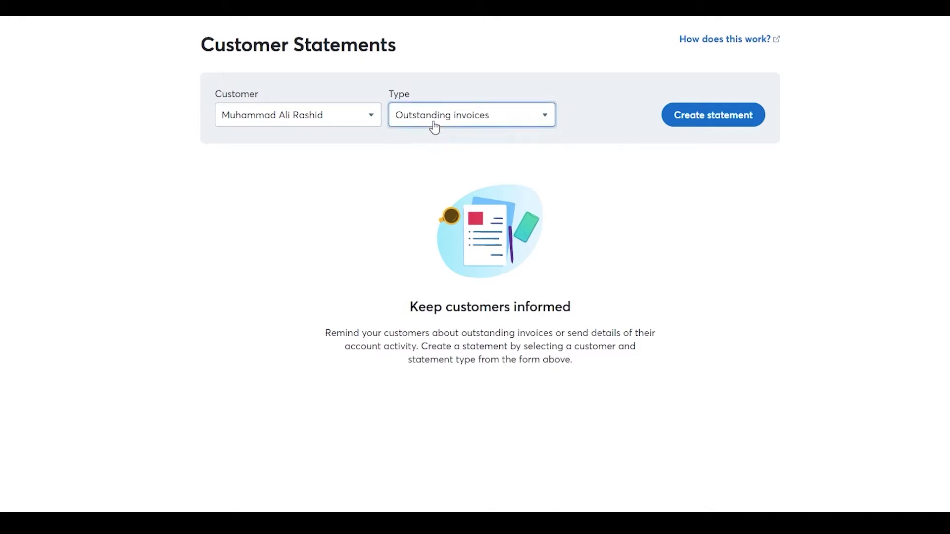
left_click(435, 123)
left_click(431, 145)
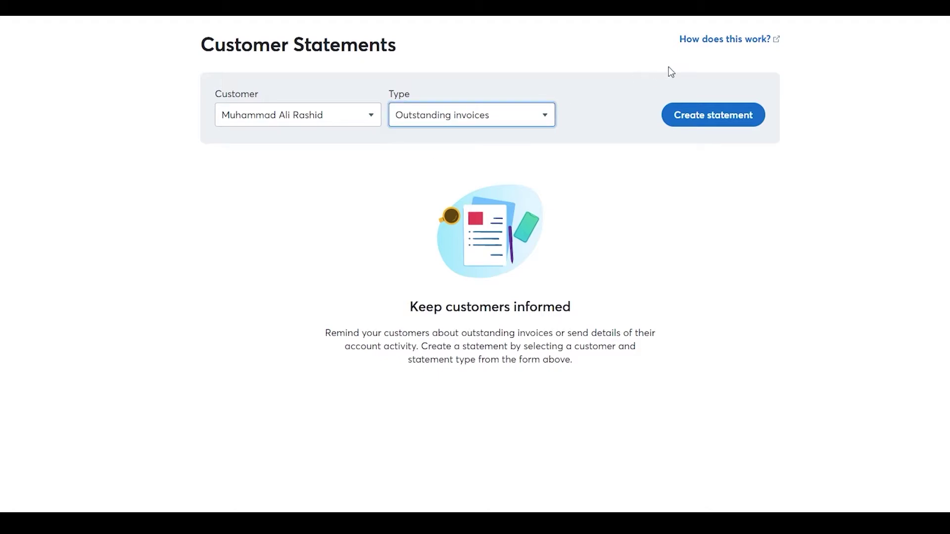
left_click(724, 129)
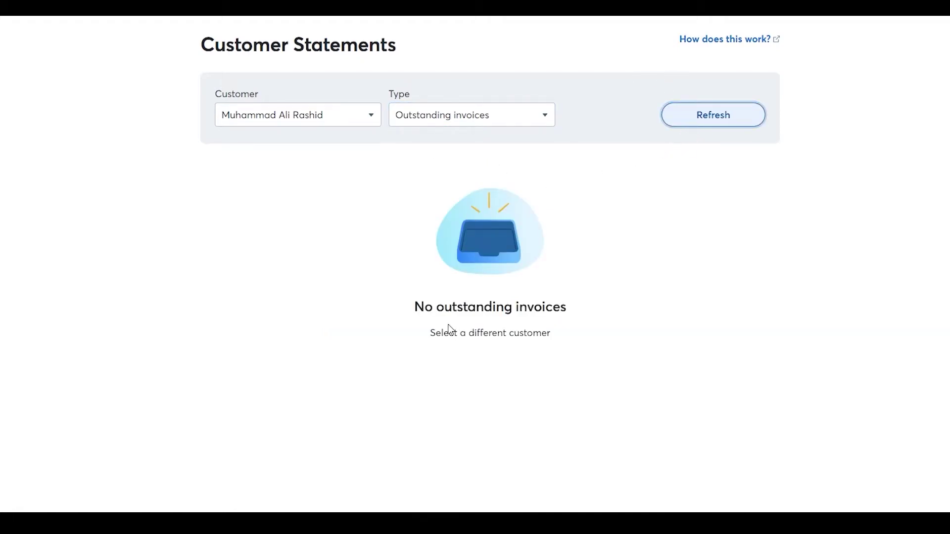
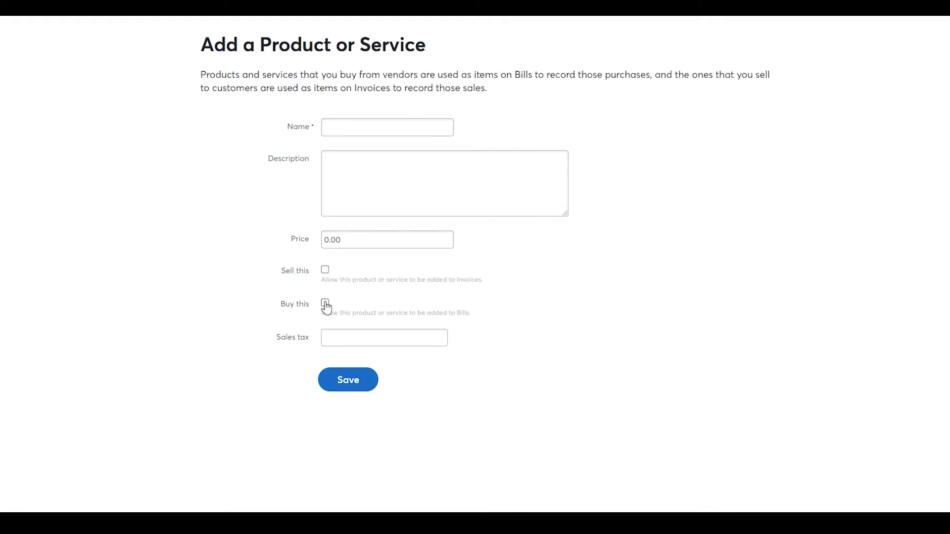
Step: Name the new product Book, describe it as "This a book" and set its price to 50
left_click(376, 127)
type("Book")
left_click(379, 161)
type("This a book")
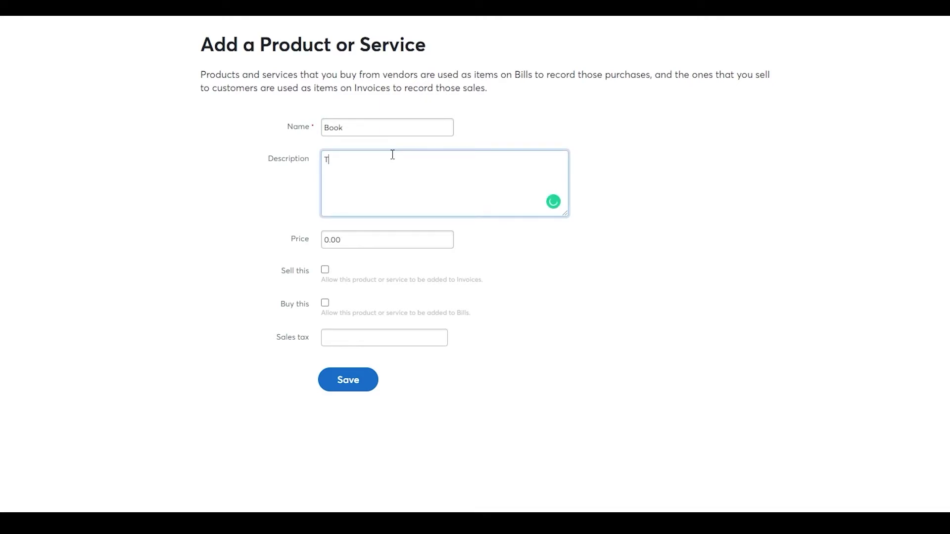
left_click(334, 233)
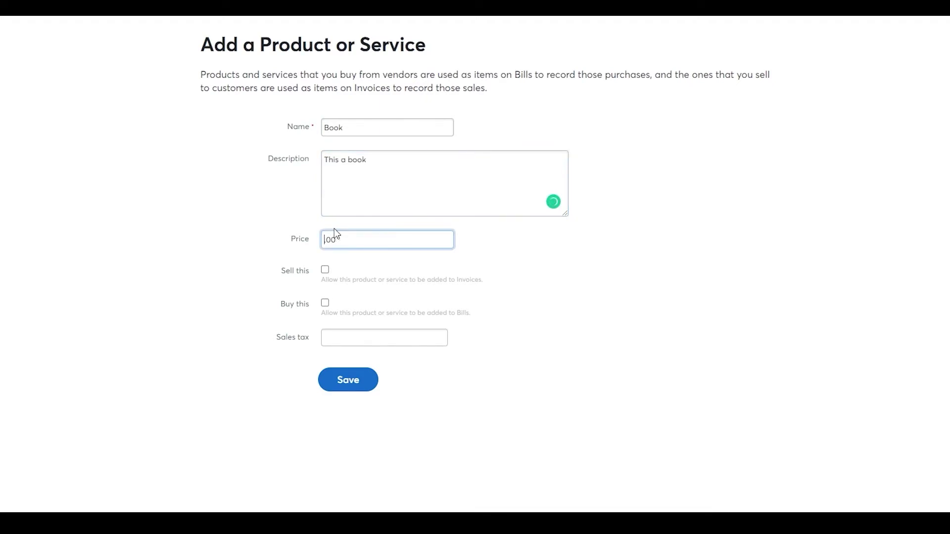
key("BackSpace")
key("BackSpace")
type("50")
Step: Allow the product to be sold and bought, with Direct Public Support – Gifts in Kind as income account and Office Supplies as expense account
left_click(325, 269)
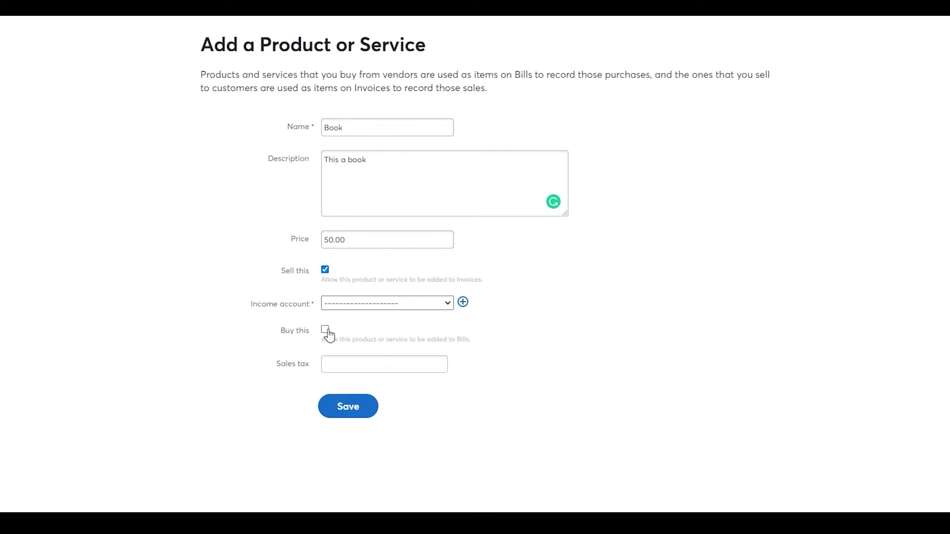
left_click(326, 330)
left_click(404, 305)
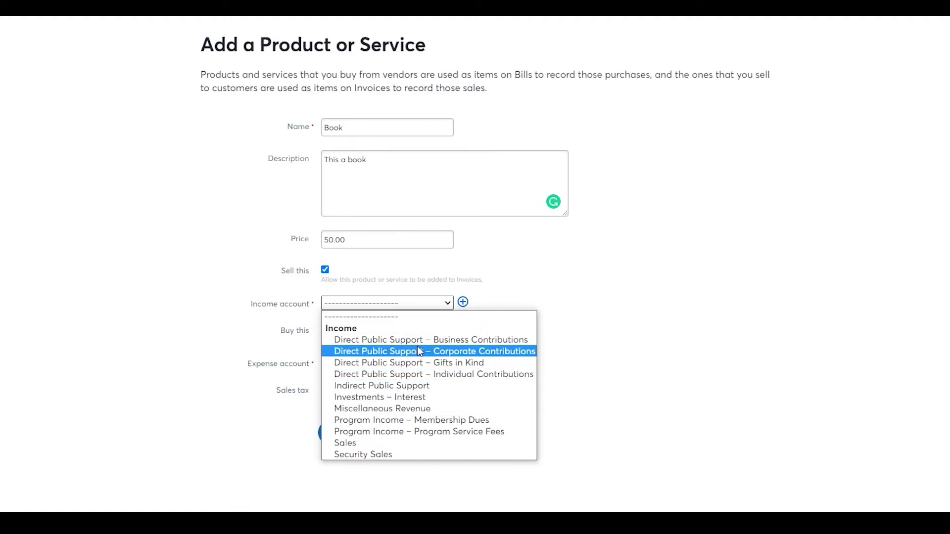
left_click(387, 364)
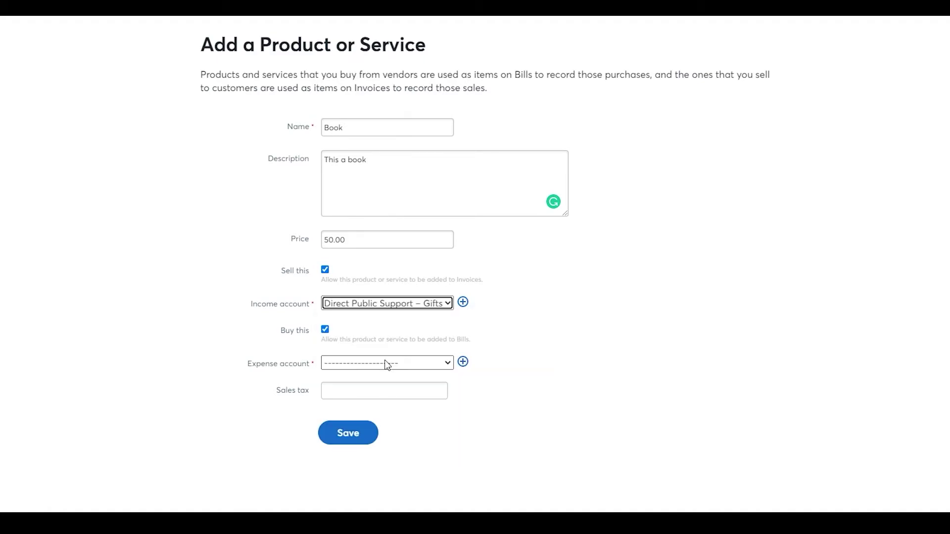
left_click(376, 366)
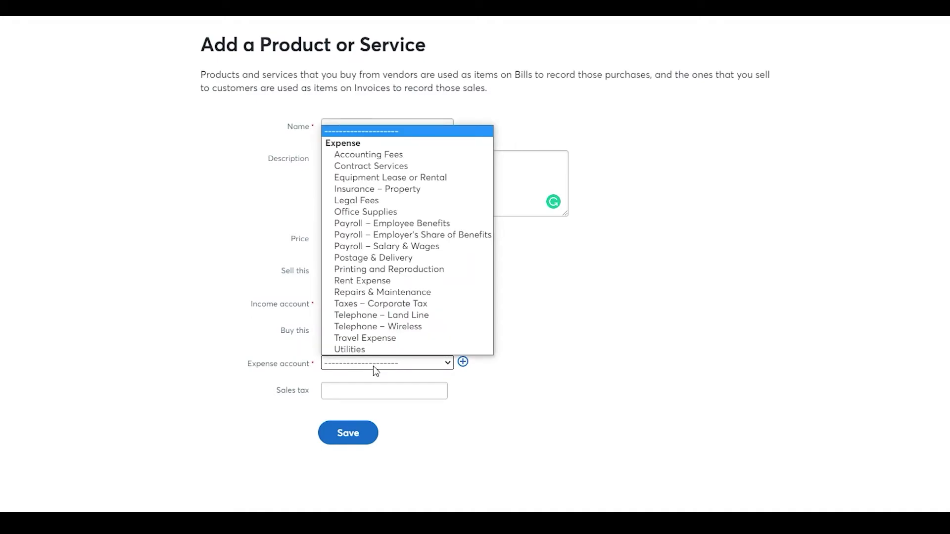
left_click(406, 214)
Step: Check the sales tax choices, leave the tax empty and save the Book product
left_click(354, 395)
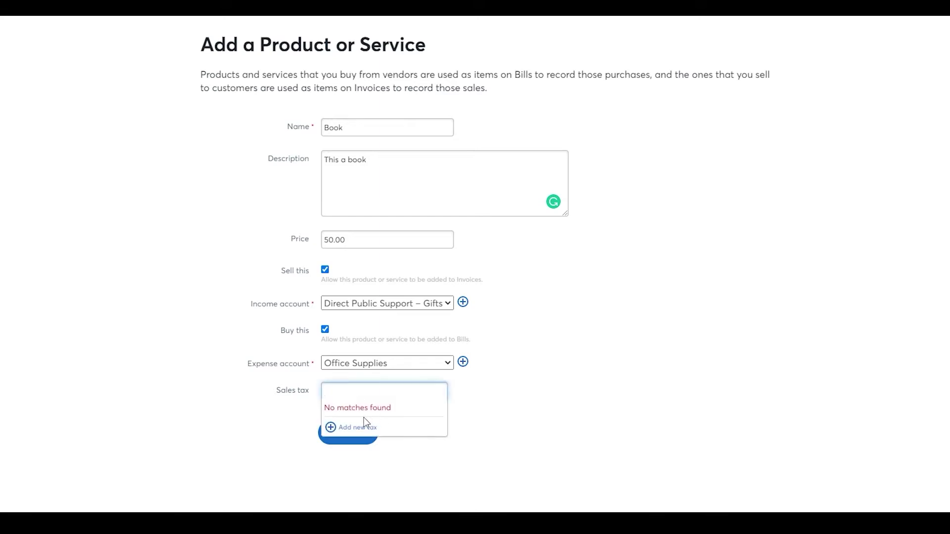
left_click(549, 425)
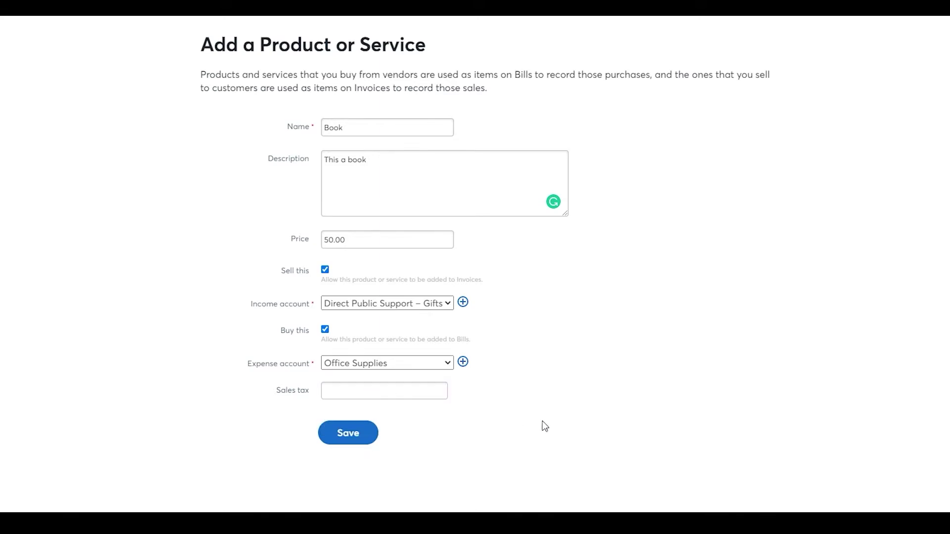
left_click(359, 441)
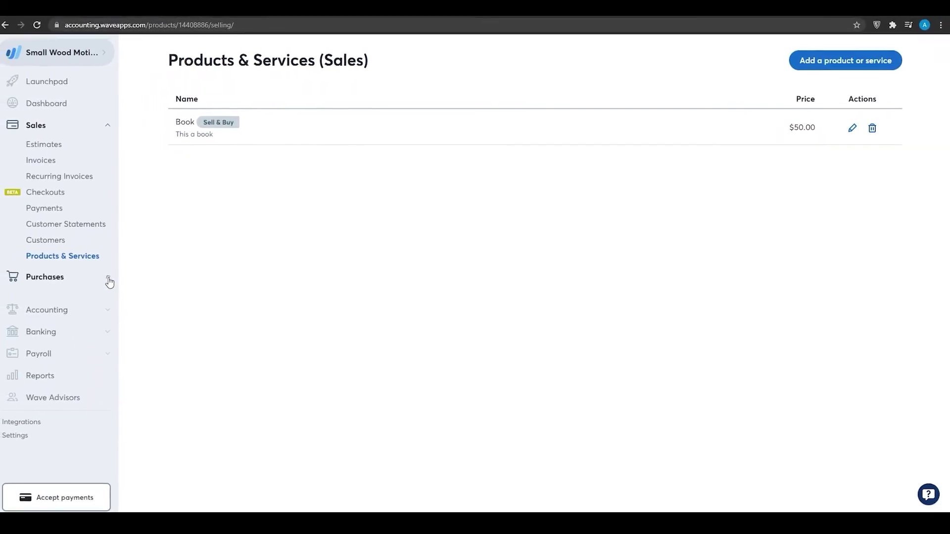
Step: Open the list of vendors in the Purchases section
left_click(57, 290)
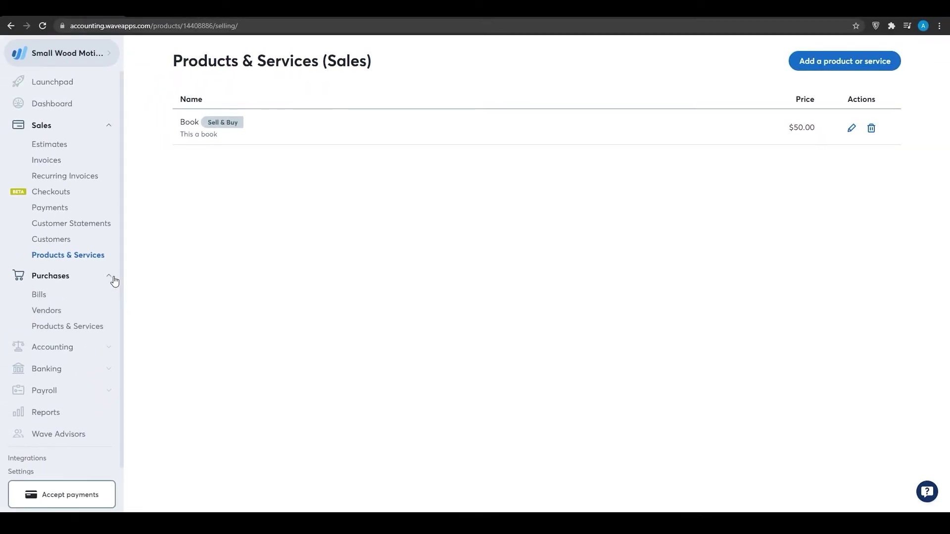
left_click(48, 312)
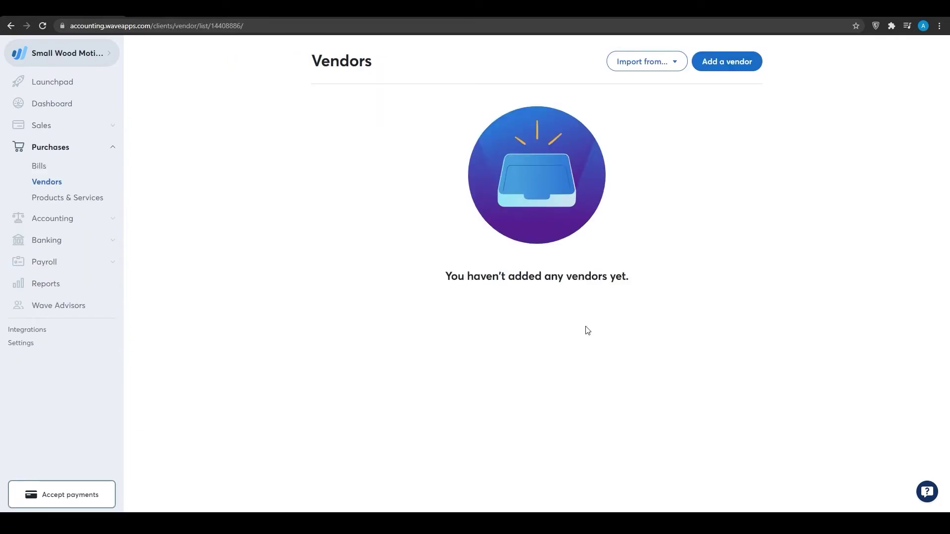
Step: Check the sources available for importing vendors, then open the form for adding a vendor
left_click(632, 67)
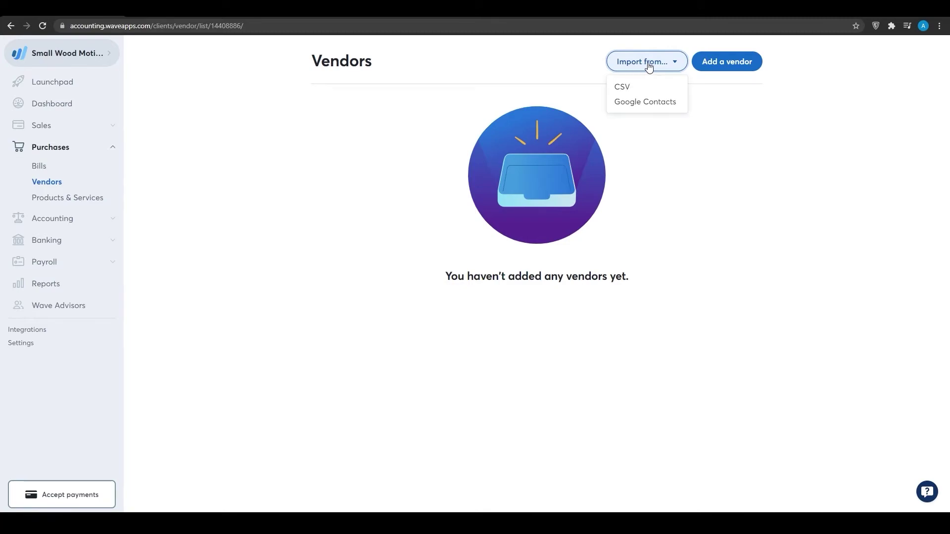
left_click(700, 117)
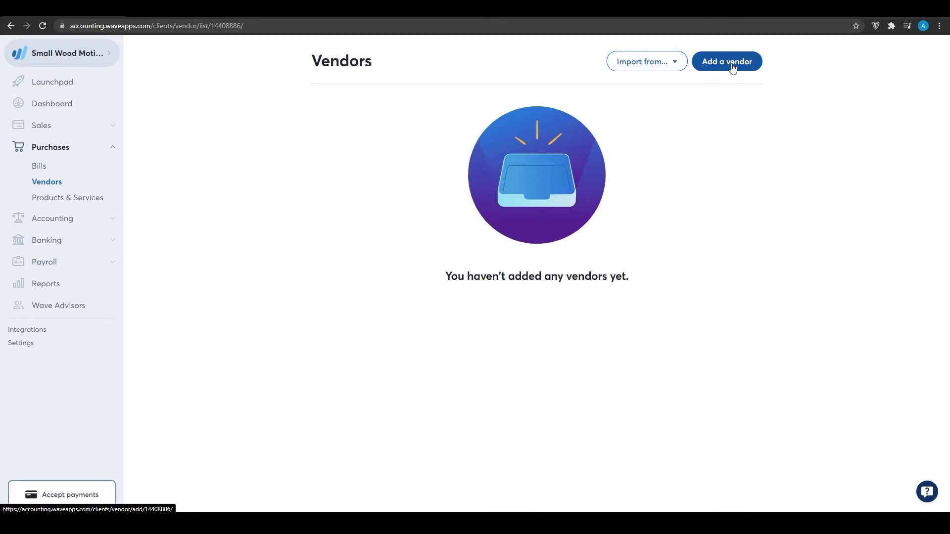
left_click(733, 64)
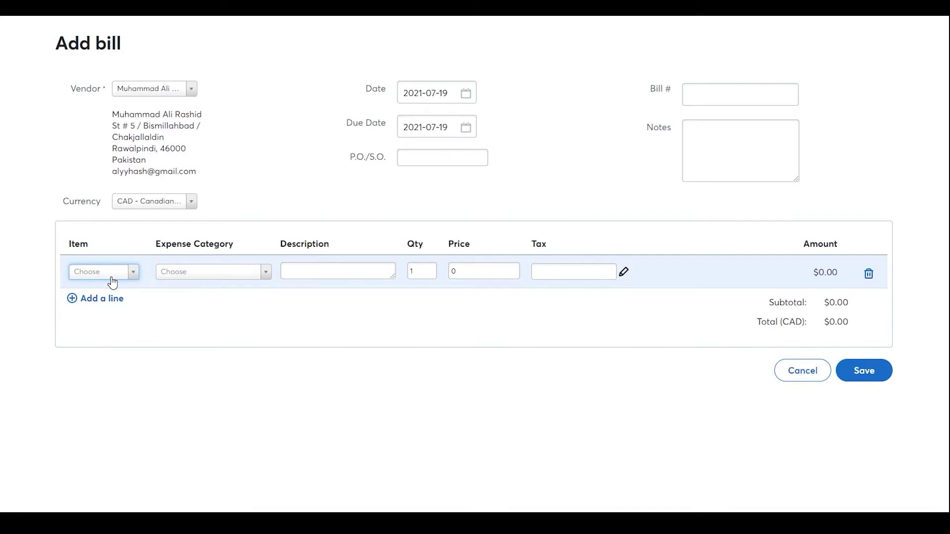
Step: Choose Book as the bill's item and enter 1 as the bill number, leaving the notes empty
left_click(110, 278)
left_click(80, 309)
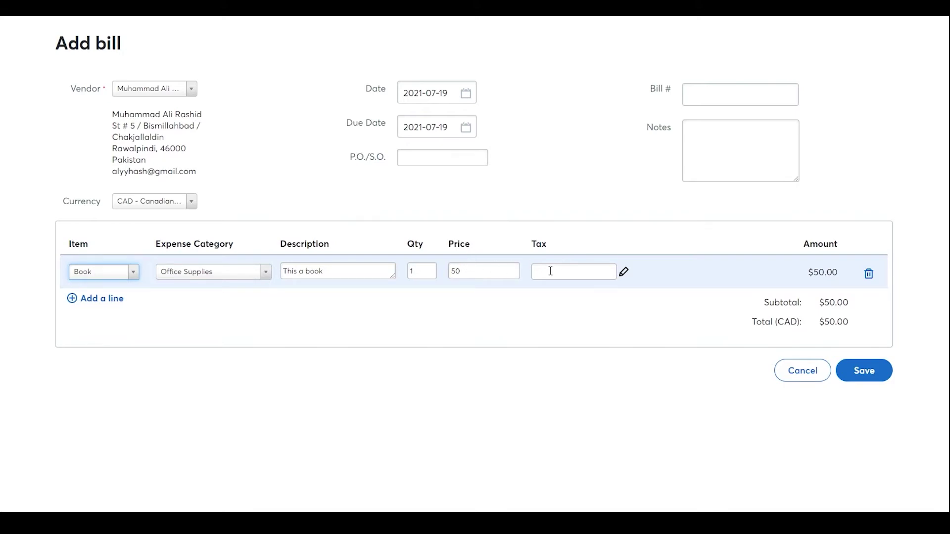
left_click(729, 101)
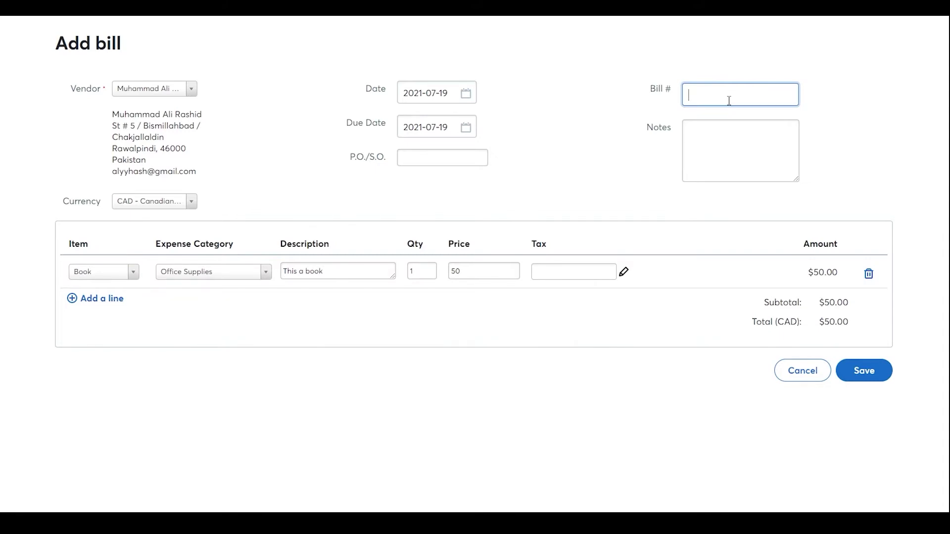
left_click(733, 140)
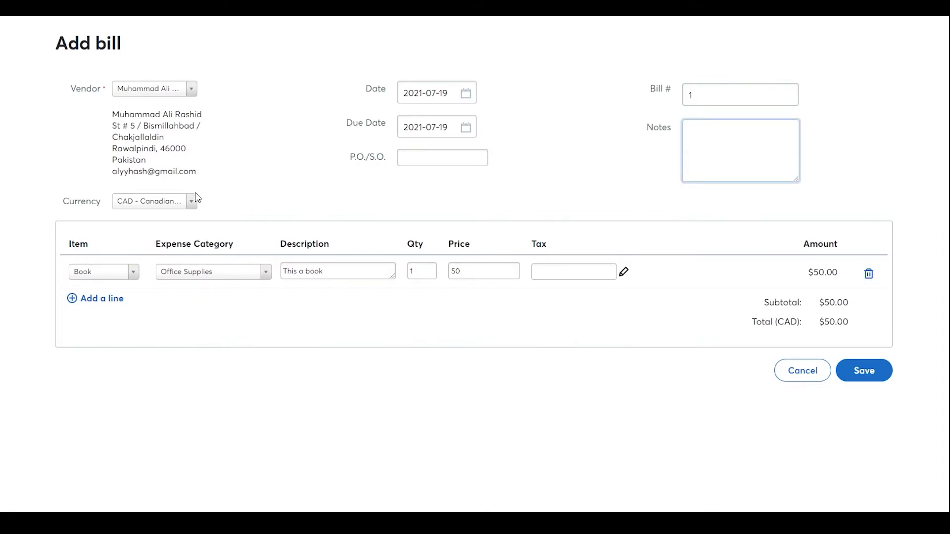
Step: Look through the bill's currency choices, keep the Canadian dollar and save the bill
left_click(170, 203)
scroll(153, 308, "up", 3)
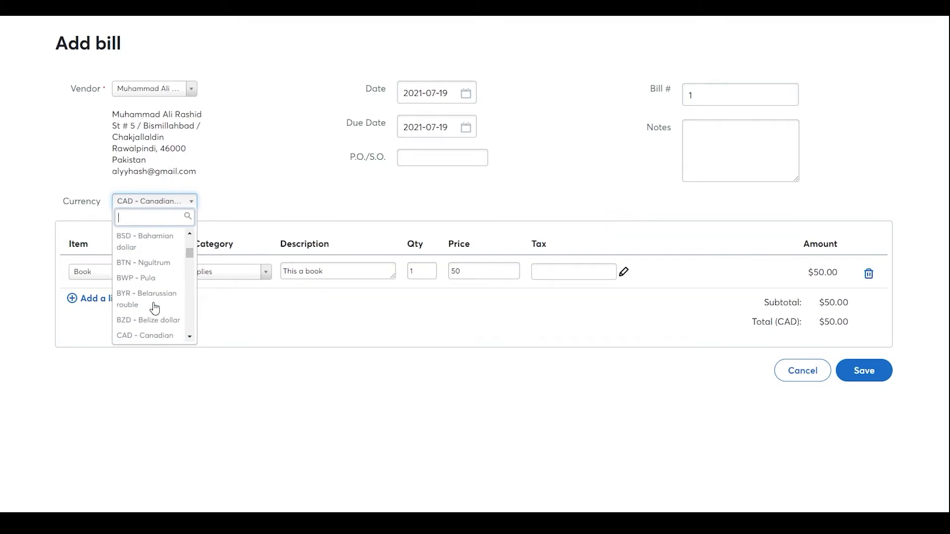
scroll(154, 304, "down", 3)
scroll(160, 296, "up", 1)
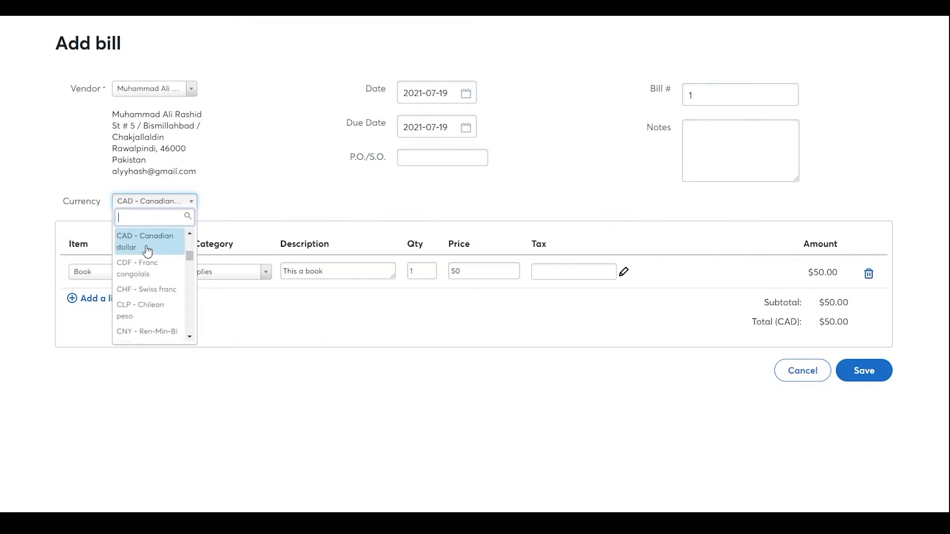
scroll(148, 250, "up", 1)
scroll(170, 262, "down", 5)
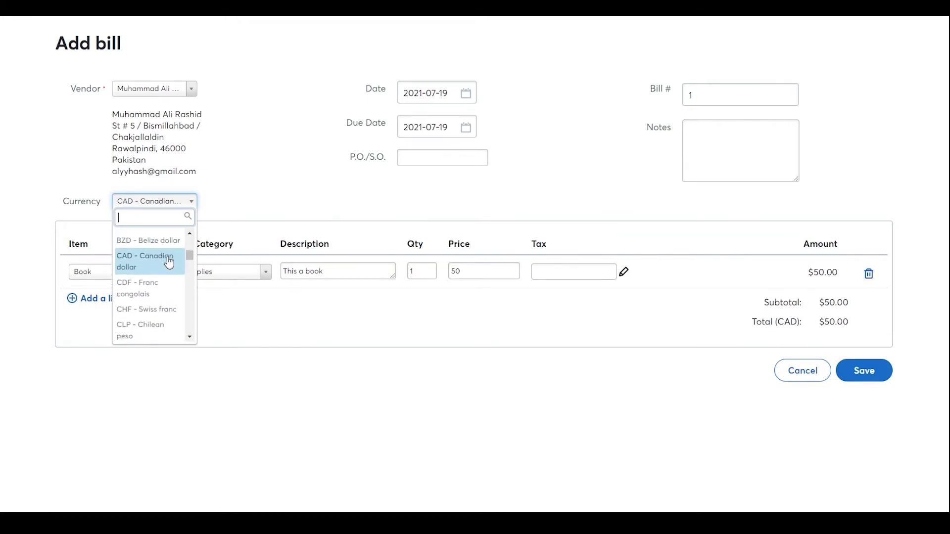
left_click(343, 328)
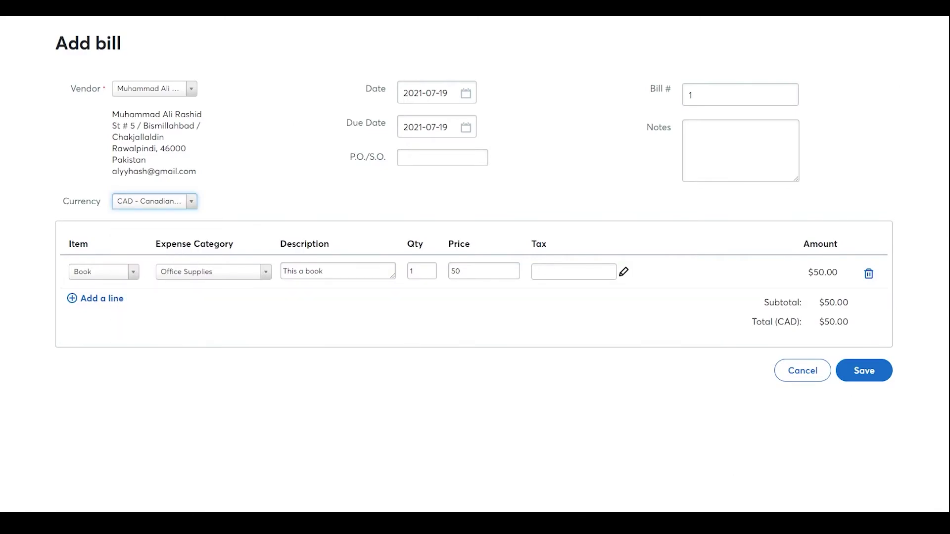
left_click(881, 384)
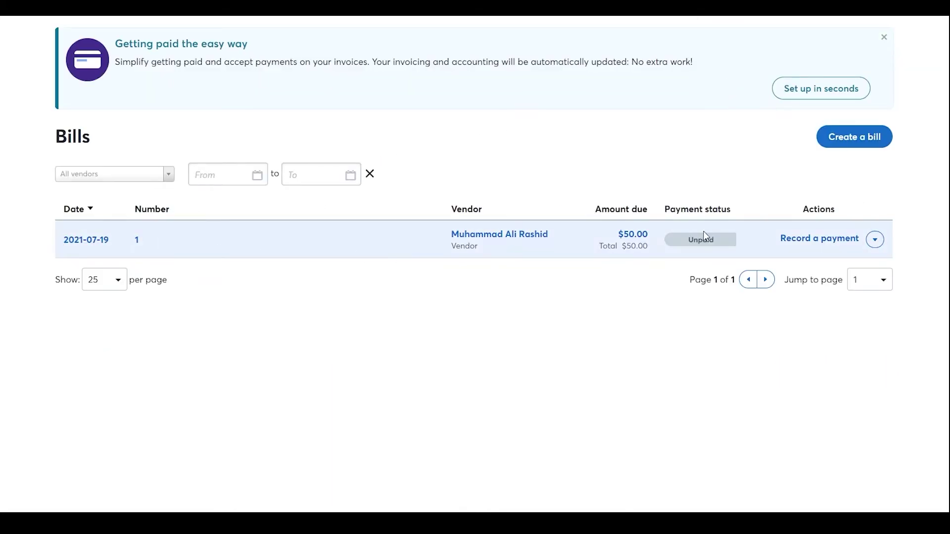
Step: Record a manual payment of 50 for the unpaid bill, with Cash as payment method and Taxes Payable (CAD) as payment account
left_click(819, 239)
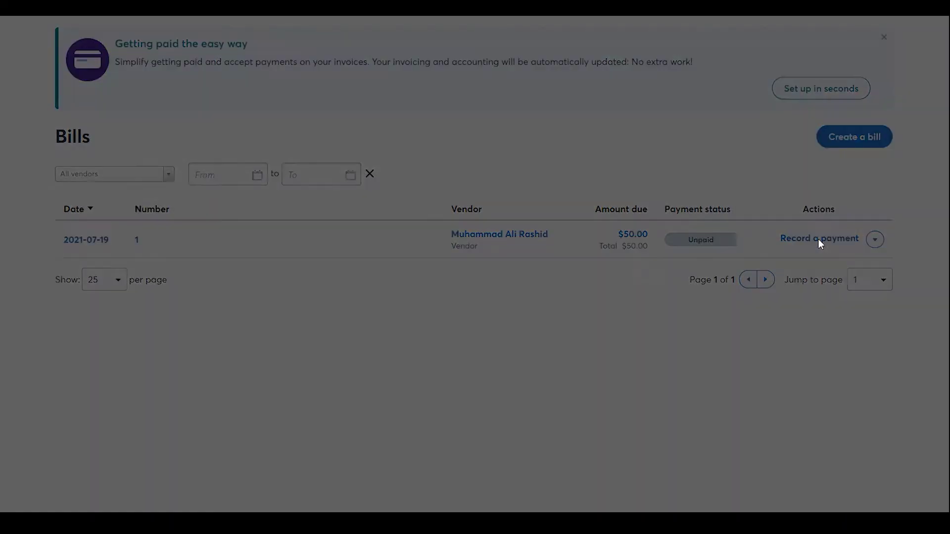
left_click(460, 206)
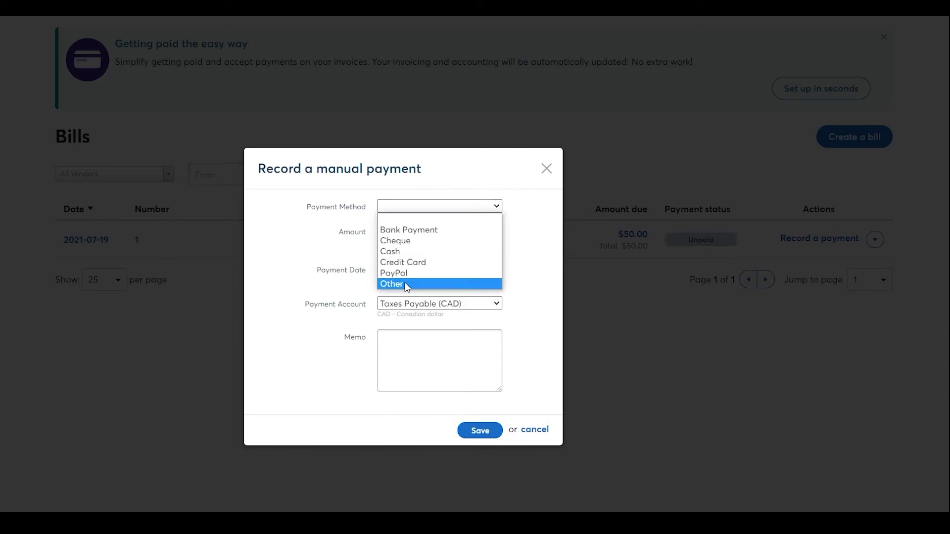
left_click(414, 252)
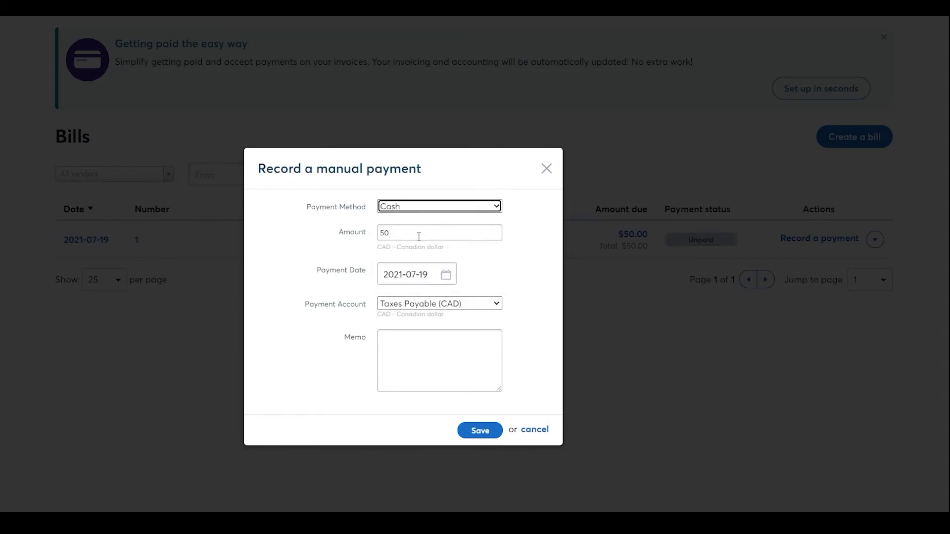
left_click(403, 304)
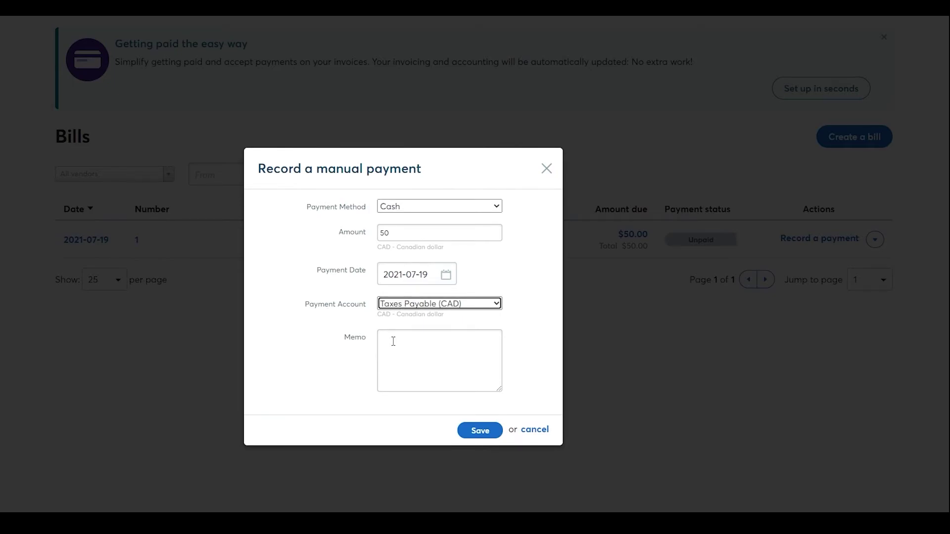
right_click(508, 426)
left_click(484, 428)
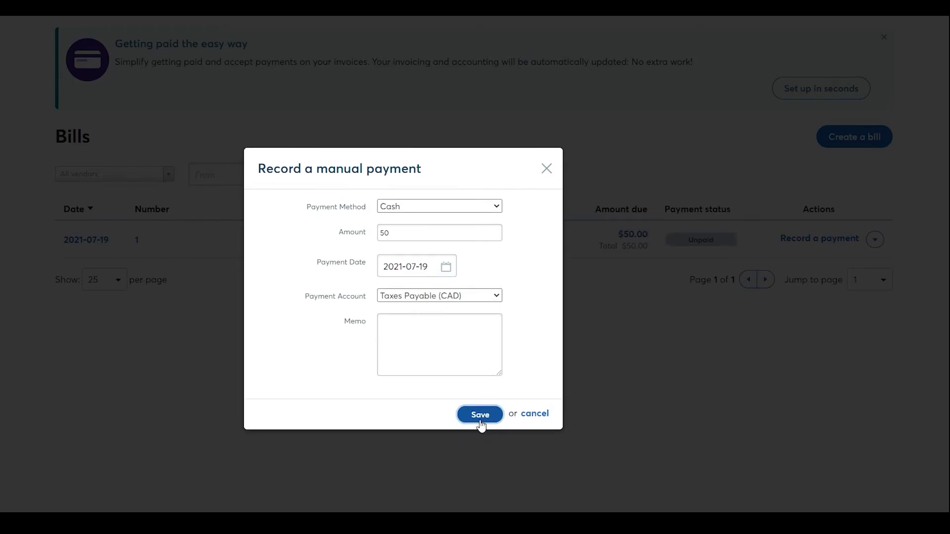
left_click(482, 421)
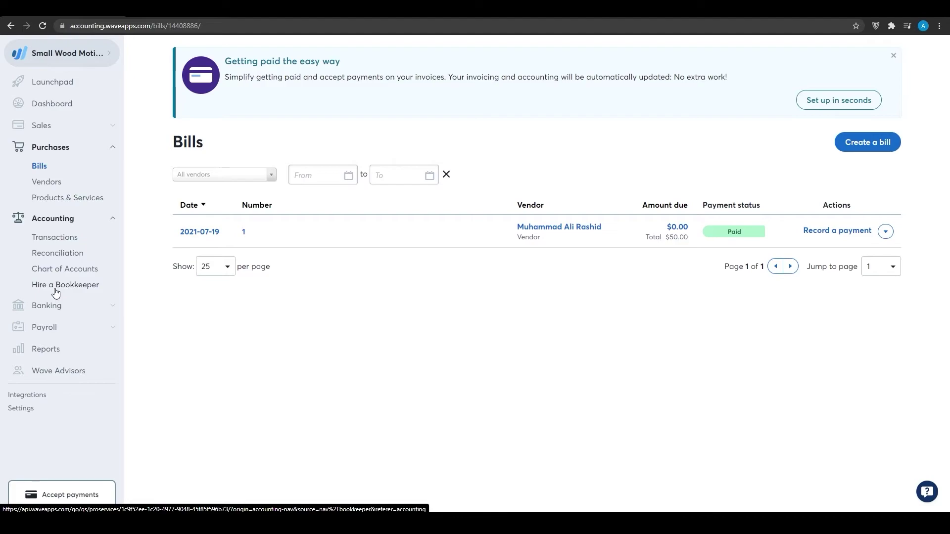
Step: Open the Transactions page in the Accounting section and go through its introduction to the end
left_click(49, 239)
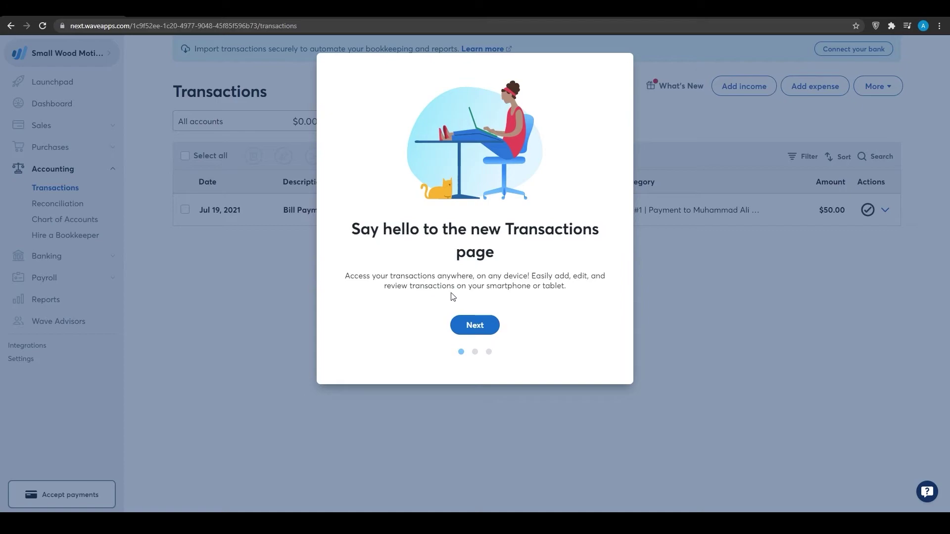
left_click(480, 329)
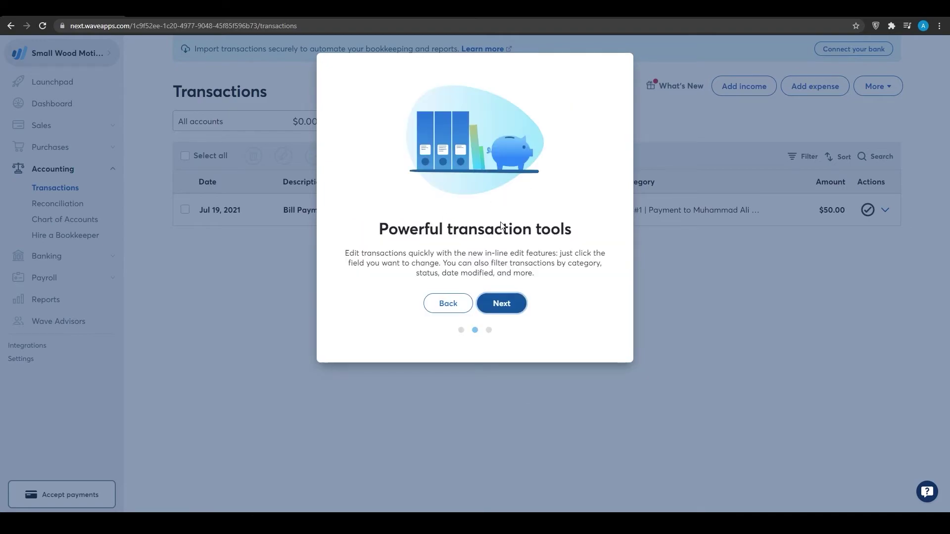
left_click(509, 296)
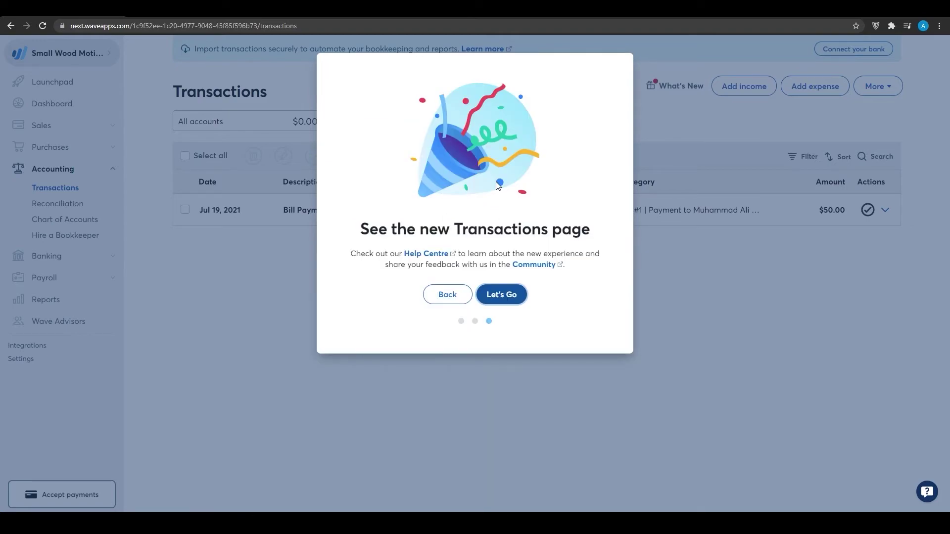
left_click(505, 301)
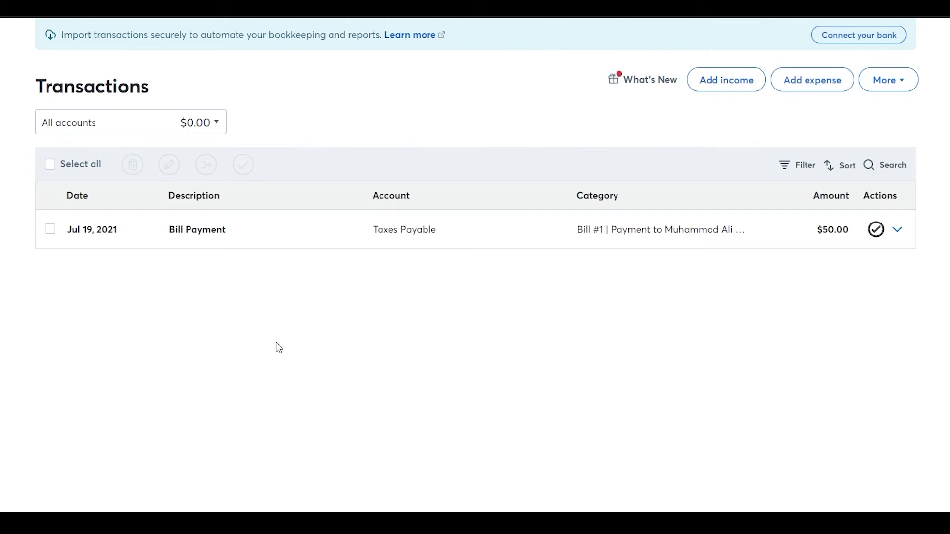
Step: Examine the editable fields of the bill payment transaction and the additional options for adding transactions
left_click(97, 228)
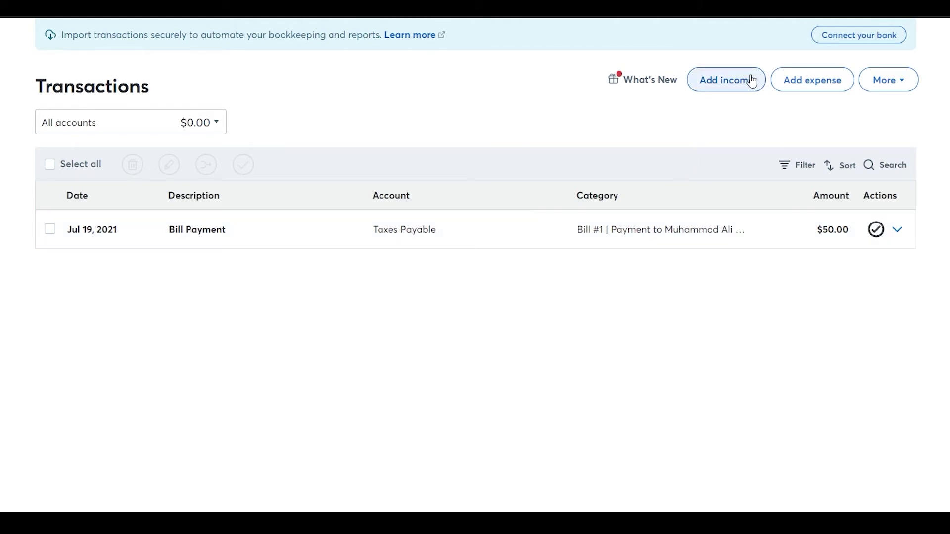
left_click(905, 84)
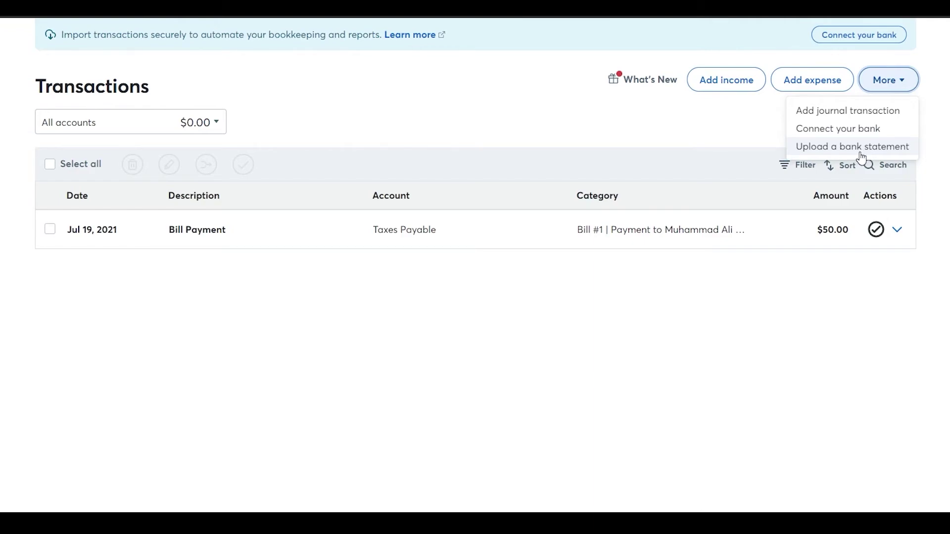
left_click(825, 284)
left_click(842, 230)
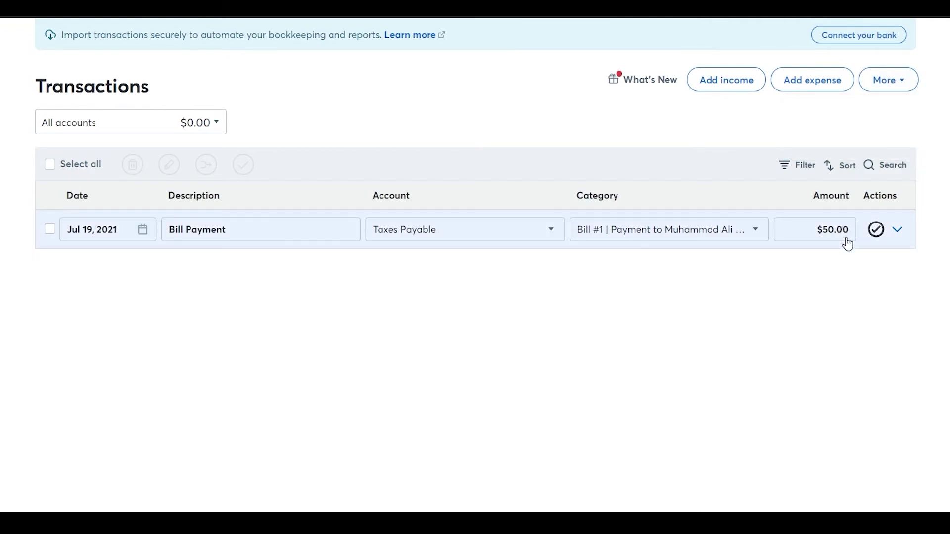
Step: Expand the Bill Payment transaction's details, mark it as reviewed and save it
left_click(900, 235)
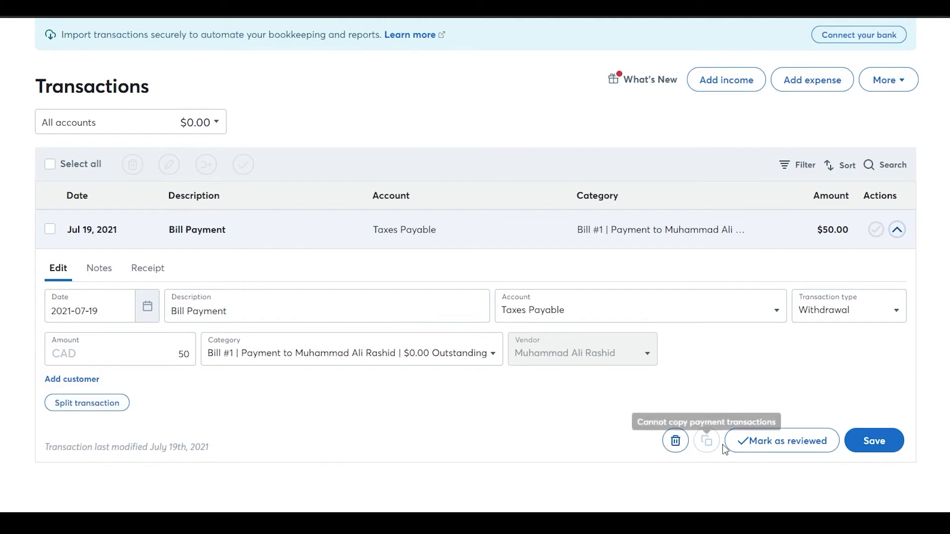
left_click(781, 442)
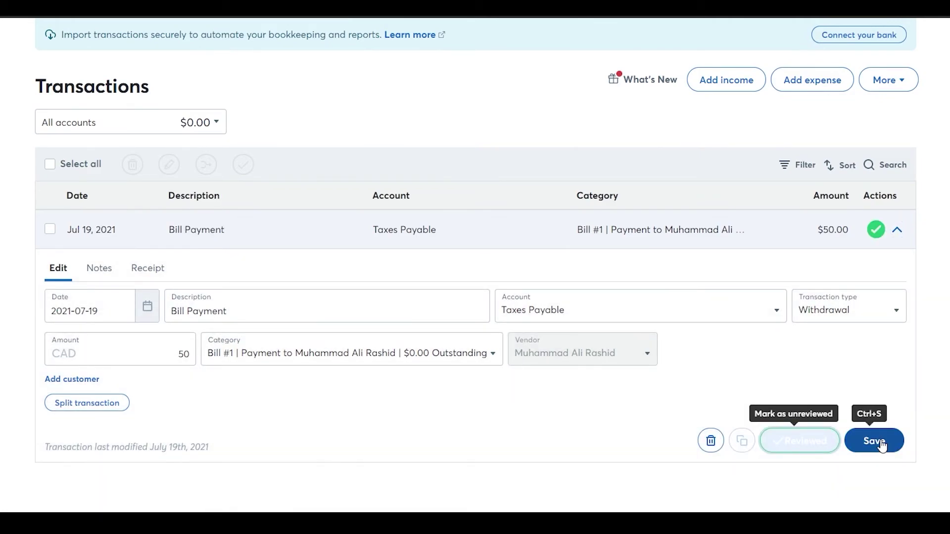
left_click(881, 441)
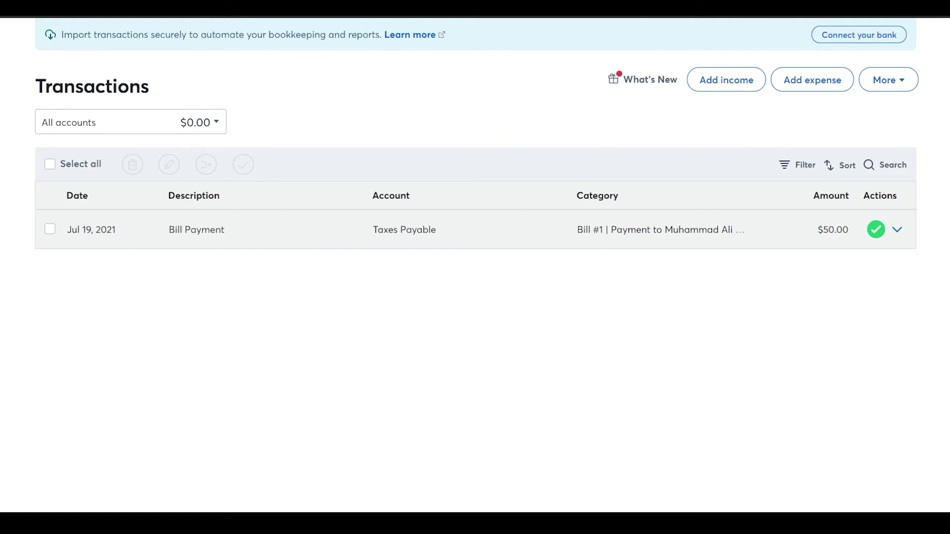
Step: Start reconciling the Cash on Hand account with an ending balance of 50 dated 2021-07-19 and save it
left_click(22, 207)
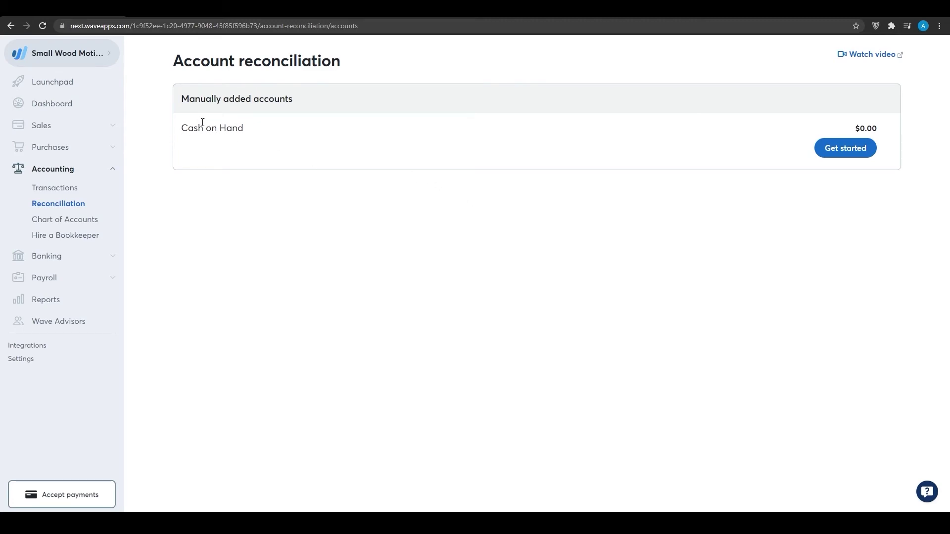
left_click(851, 147)
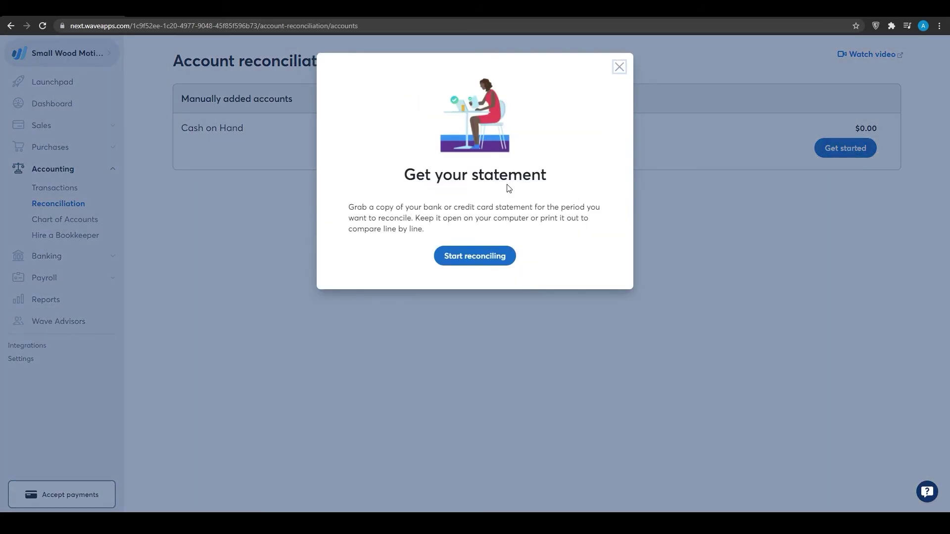
left_click(478, 261)
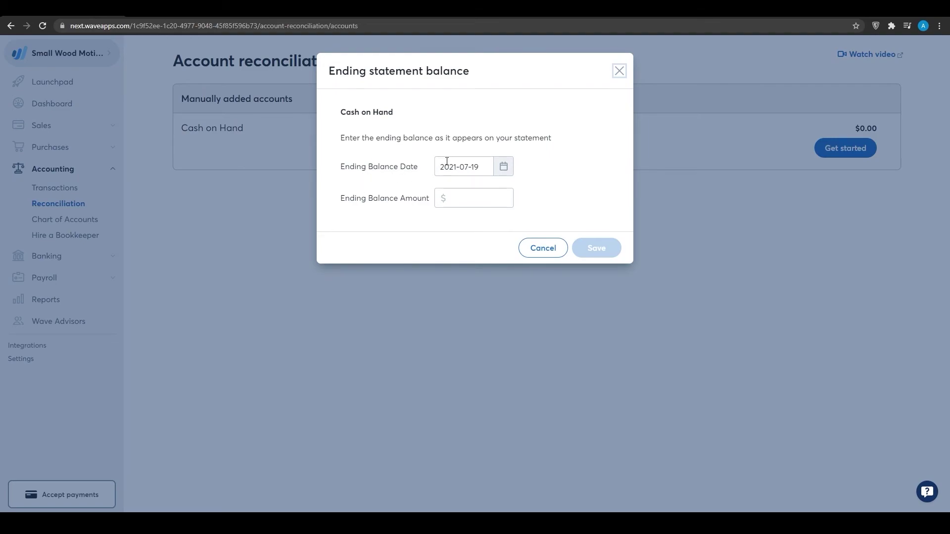
left_click(450, 200)
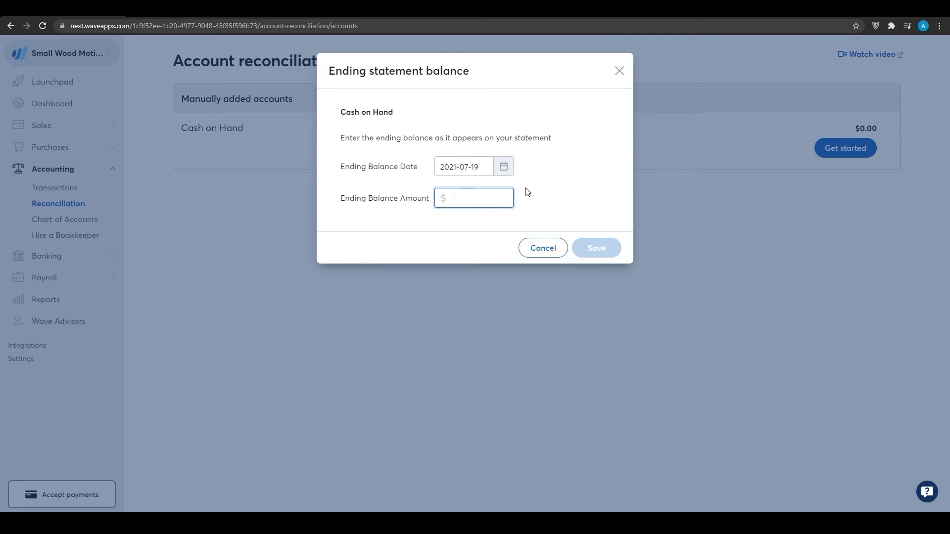
type("50")
left_click(616, 249)
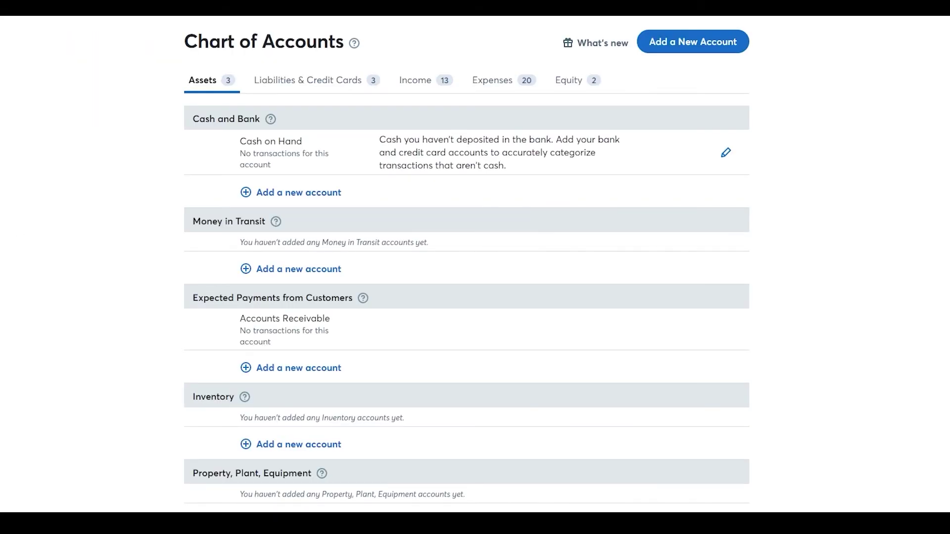
Step: Look through the asset accounts in the Chart of Accounts and show the Liabilities & Credit Cards accounts
scroll(114, 225, "down", 5)
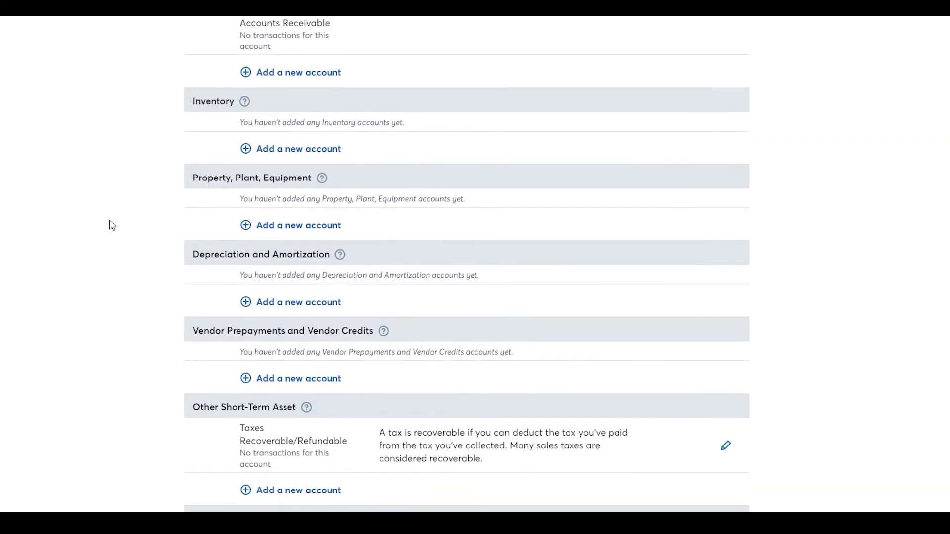
scroll(108, 247, "up", 1)
scroll(108, 248, "up", 5)
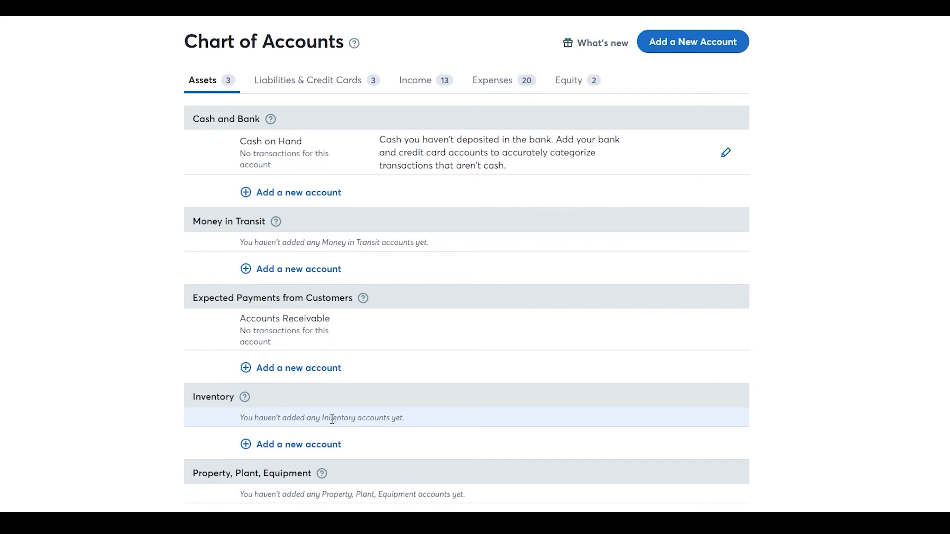
left_click(277, 82)
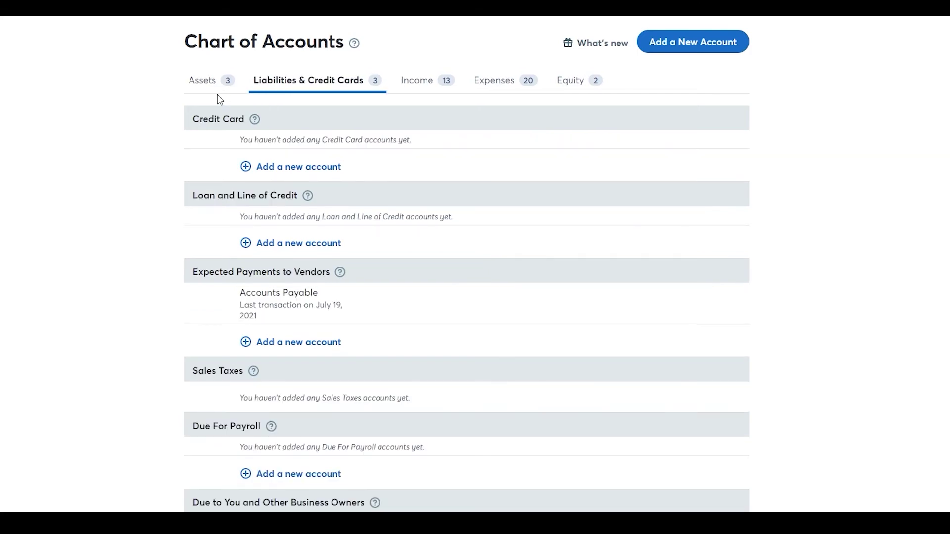
Step: Show the Assets accounts in the Chart of Accounts and open the Hire a Bookkeeper page
left_click(215, 89)
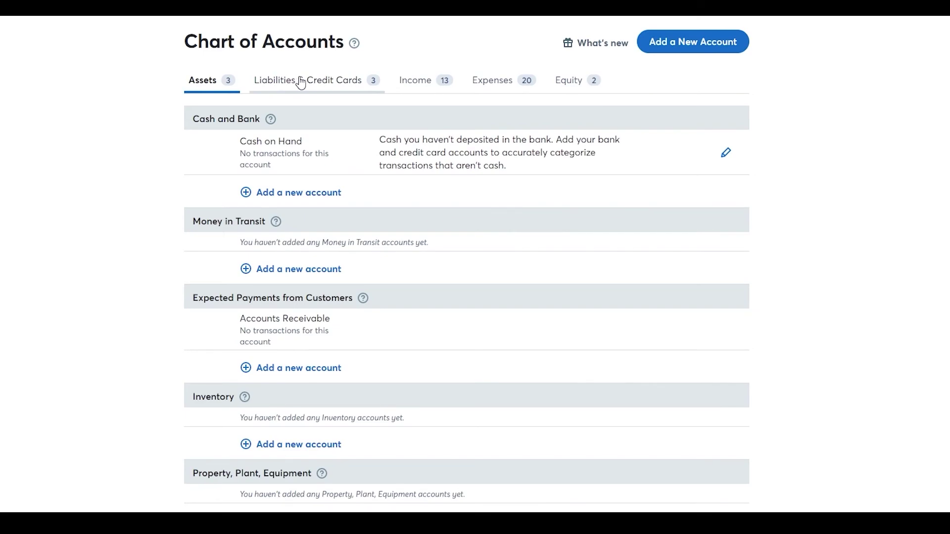
scroll(297, 82, "down", 1)
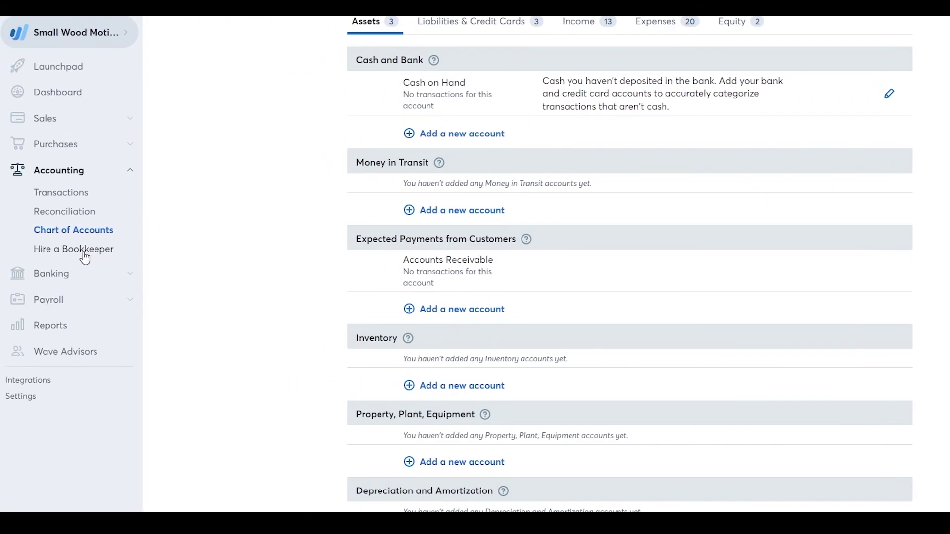
left_click(87, 253)
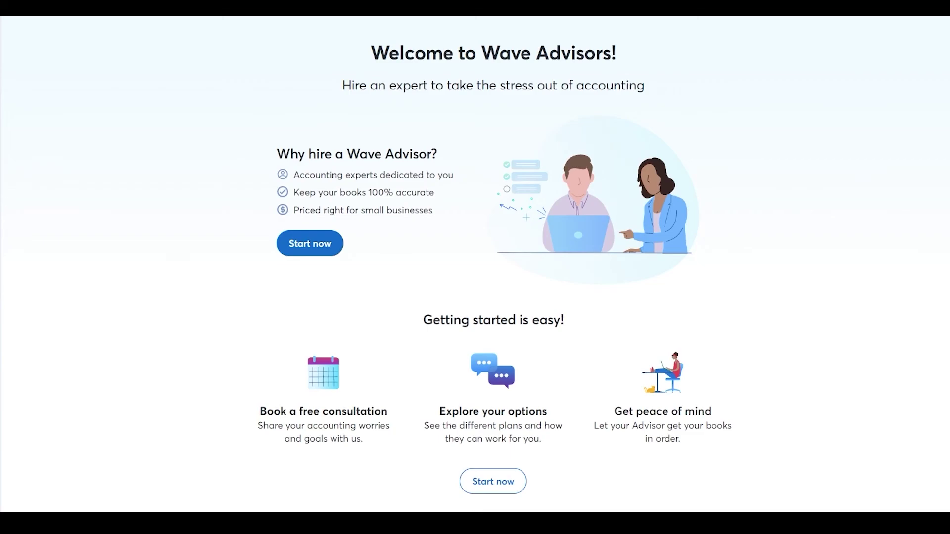
Step: Expand the Banking section to show its Connected Accounts and Payouts options
mouse_move(7, 201)
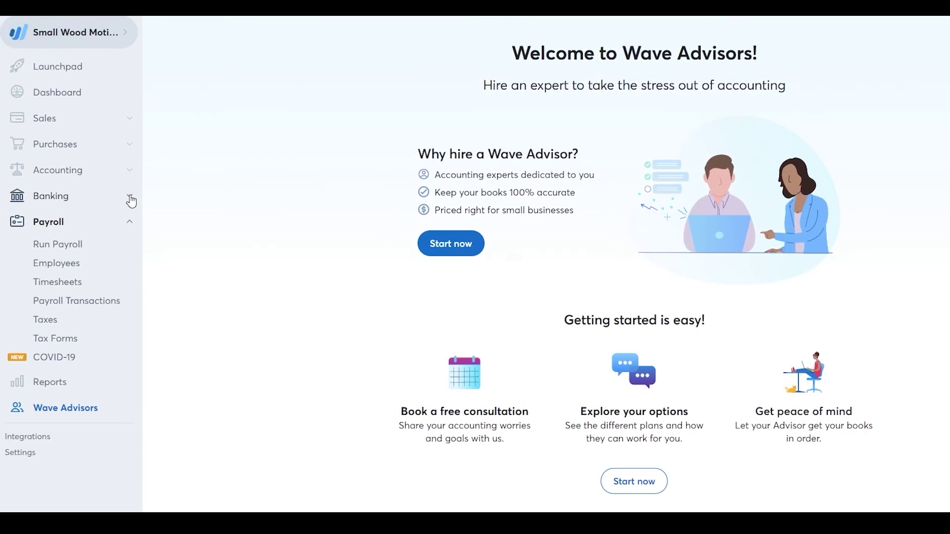
left_click(130, 198)
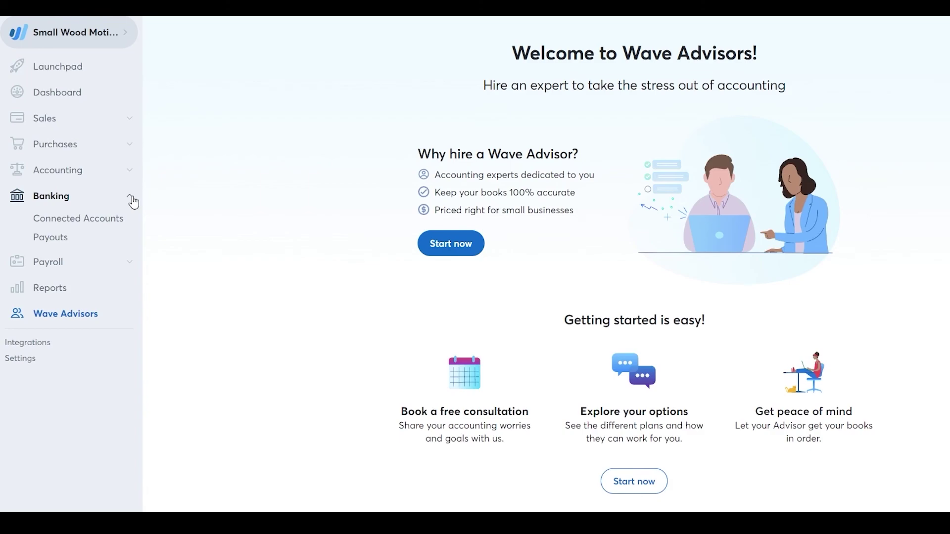
Step: Open the Dashboard and examine the monthly net change points in the Cash Flow chart
left_click(52, 94)
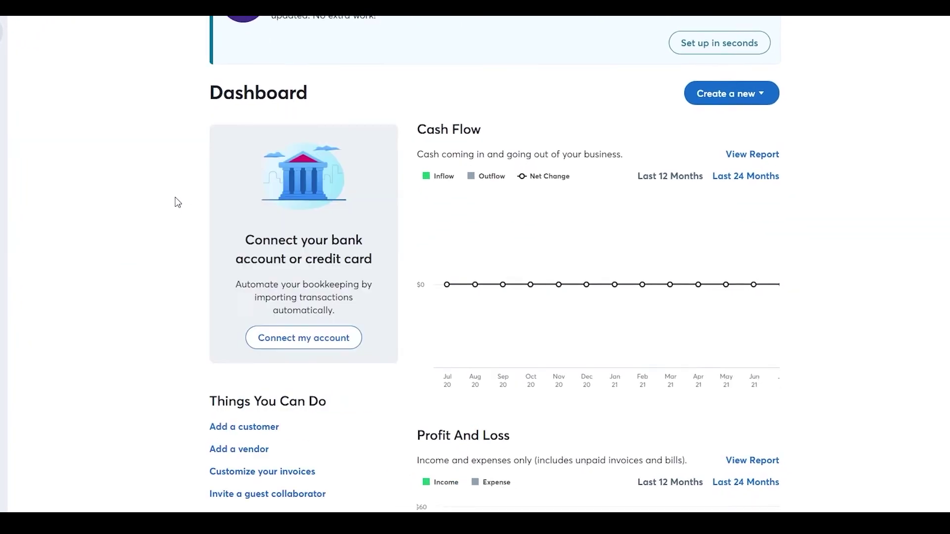
mouse_move(529, 240)
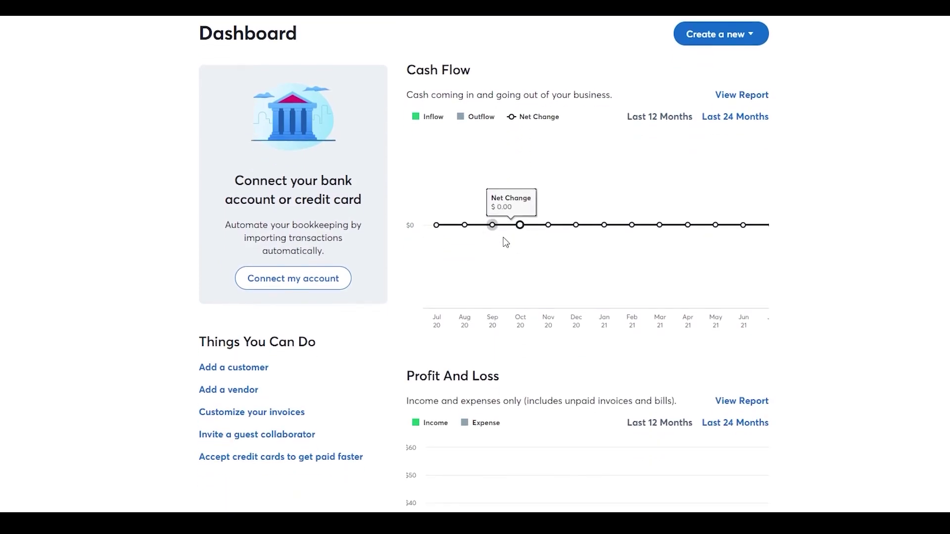
mouse_move(422, 345)
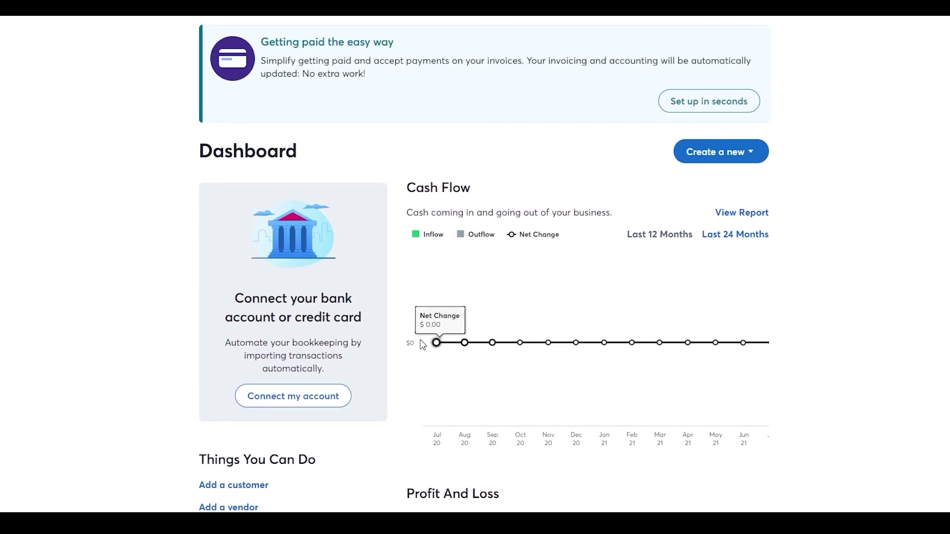
scroll(402, 315, "down", 1)
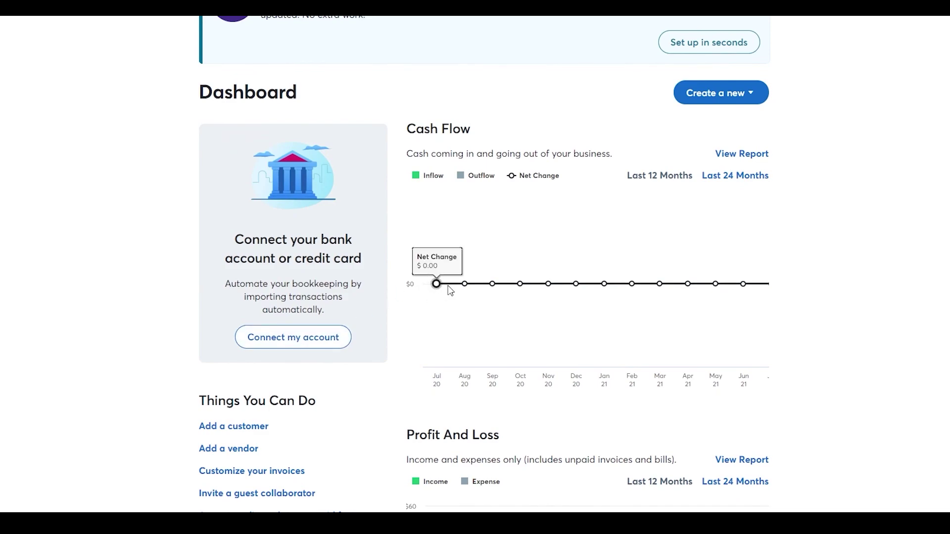
mouse_move(488, 292)
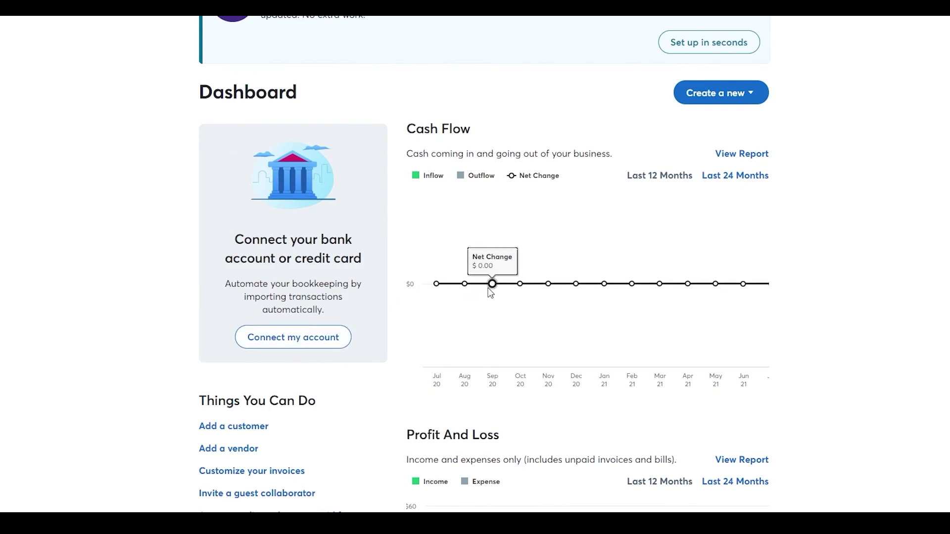
scroll(752, 228, "down", 1)
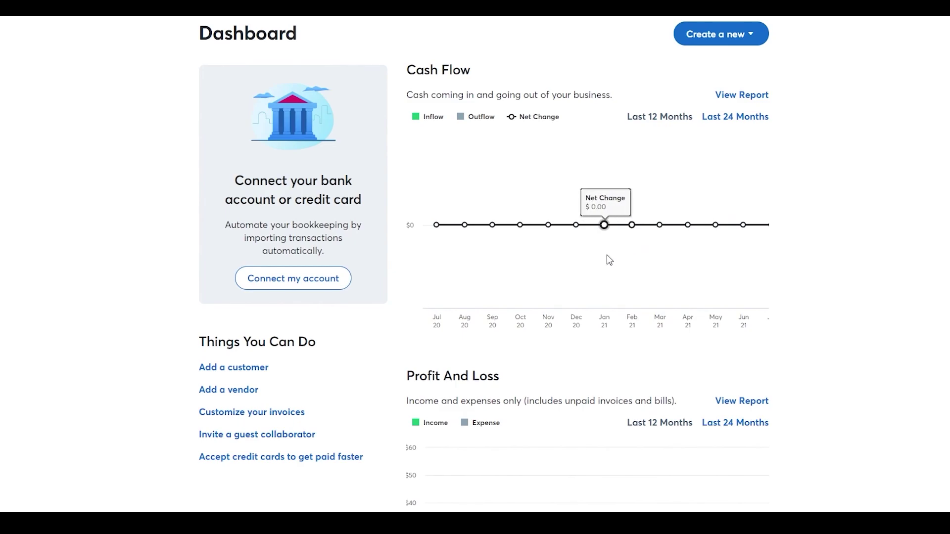
Step: Review the Dashboard's Profit And Loss, Payable & Owing, Net Income and Expense Breakdown sections, and return to its beginning
scroll(594, 272, "down", 3)
scroll(465, 153, "down", 1)
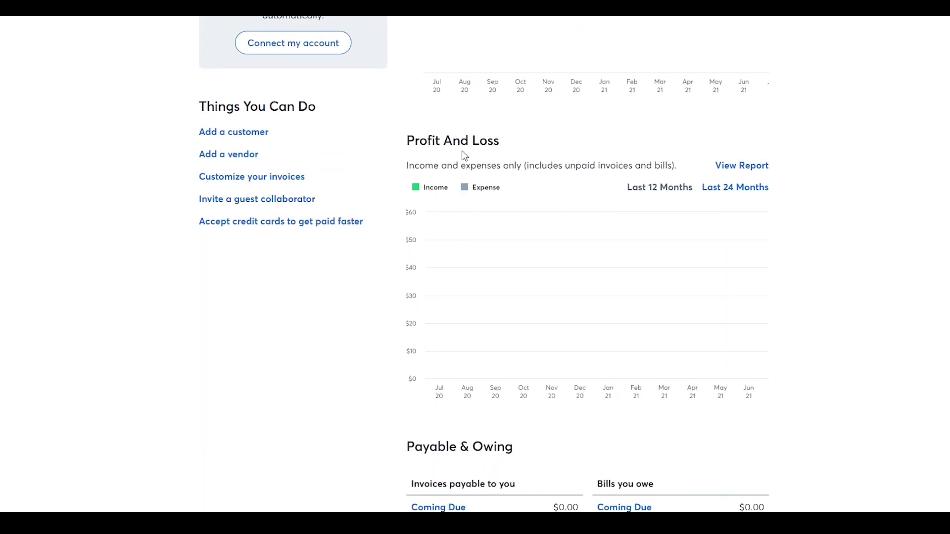
scroll(478, 219, "down", 1)
scroll(478, 219, "down", 3)
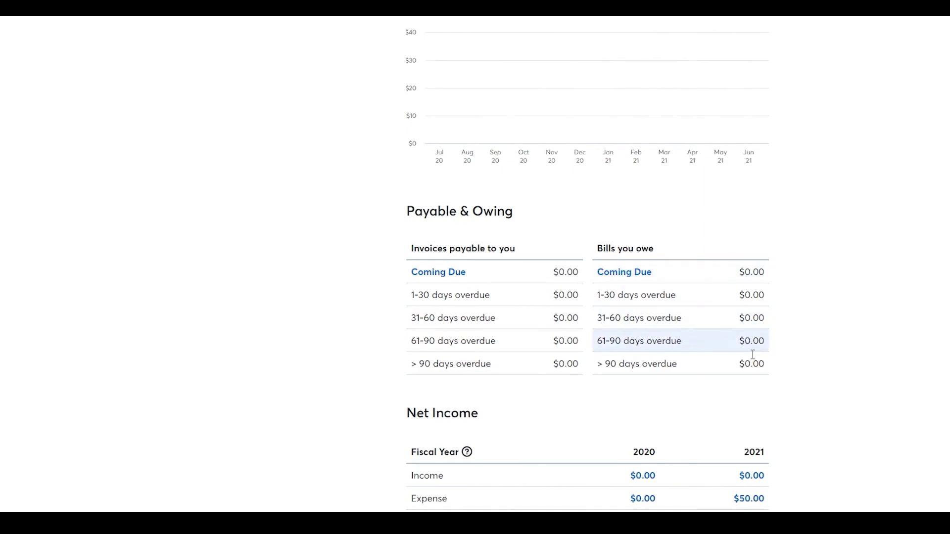
scroll(527, 264, "down", 3)
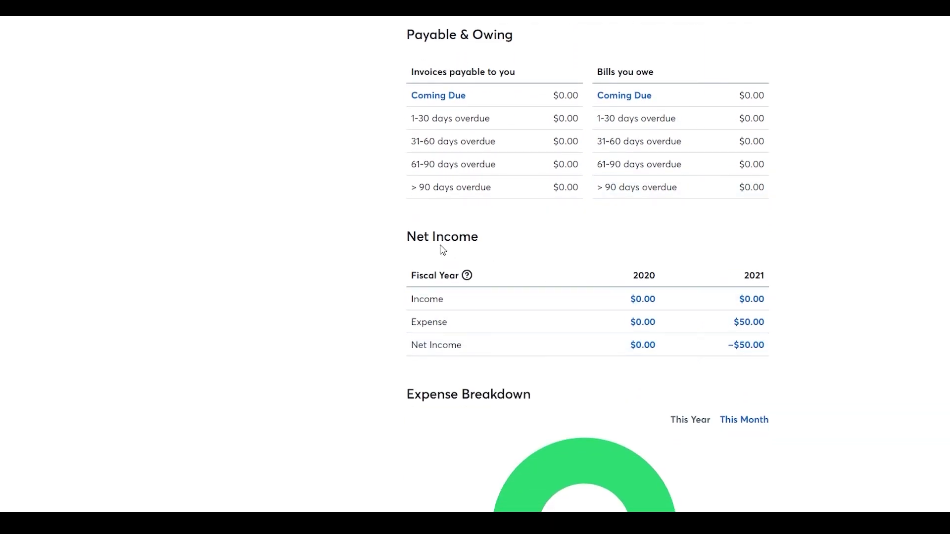
scroll(443, 250, "down", 1)
scroll(587, 259, "down", 1)
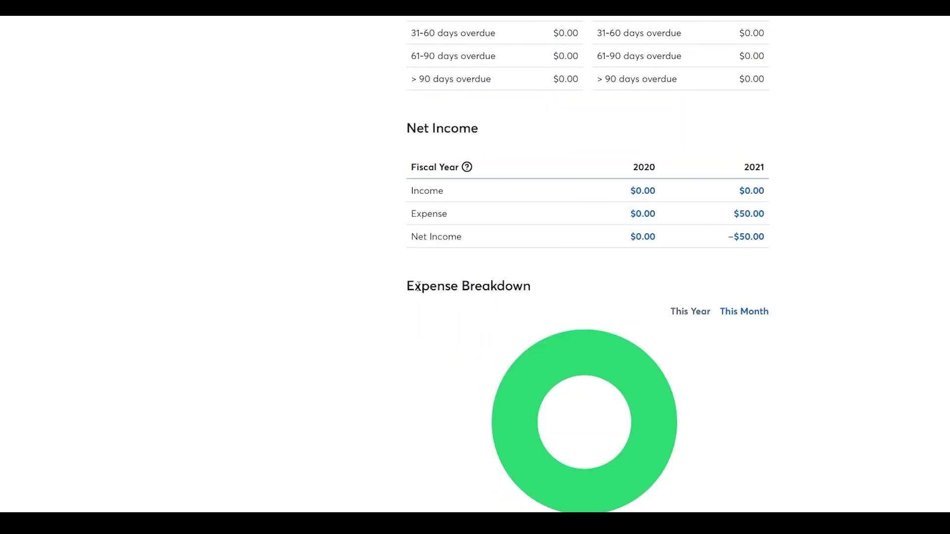
mouse_move(555, 359)
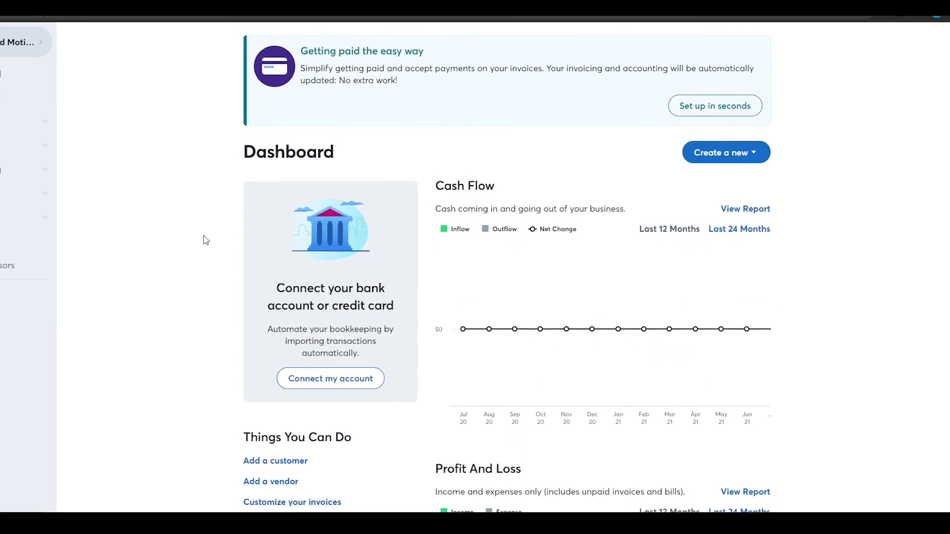
scroll(204, 240, "down", 3)
scroll(204, 240, "up", 3)
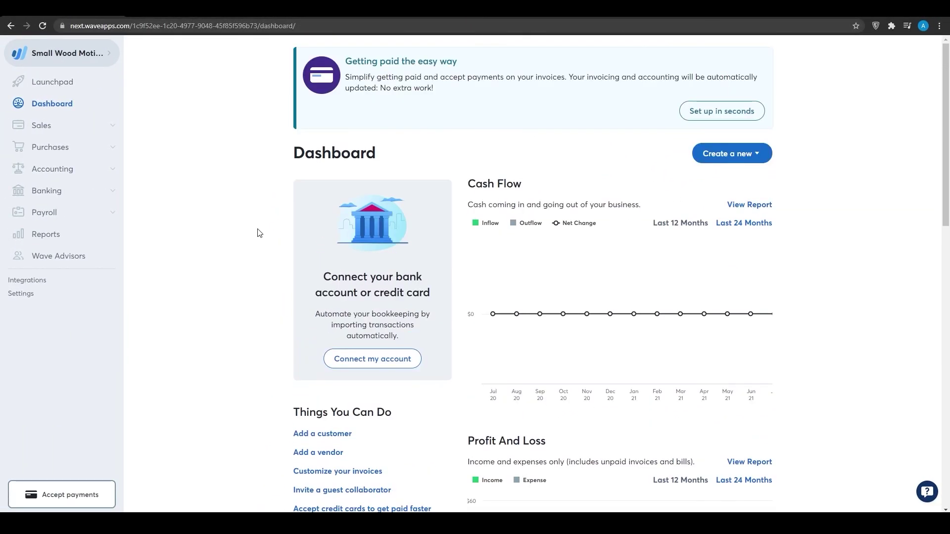